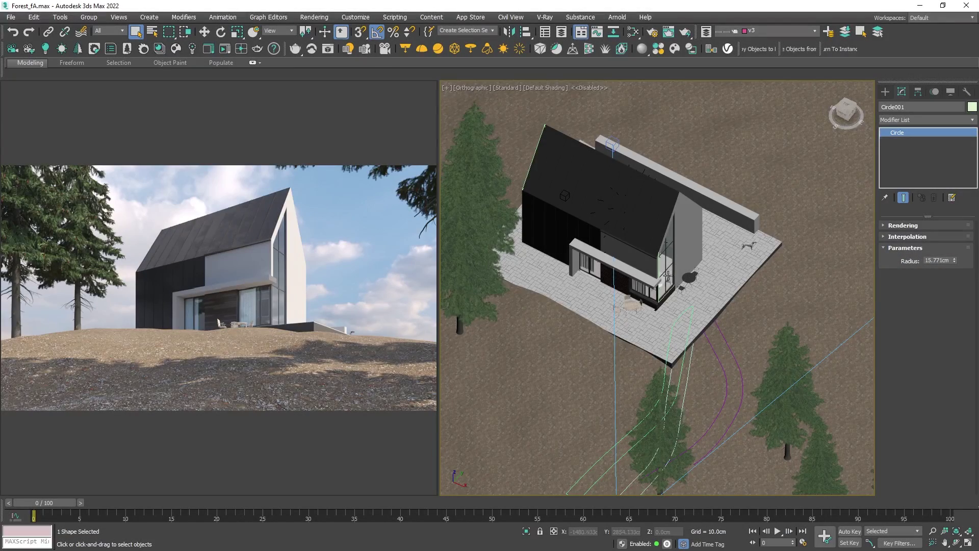
# Set the field grass and meadow flower frequencies to 0.01
pyautogui.scroll(-10, 667, 275)
pyautogui.moveTo(667, 276); pyautogui.dragTo(650, 247, button='middle')
pyautogui.scroll(15, 659, 376)
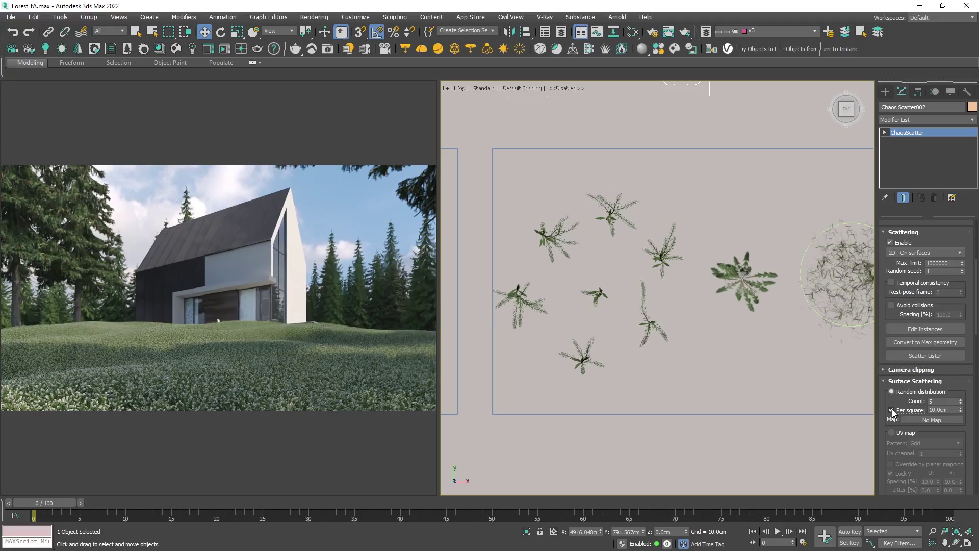
pyautogui.scroll(3, 937, 298)
pyautogui.doubleClick(946, 328)
pyautogui.write('0.01')
pyautogui.press('Return')
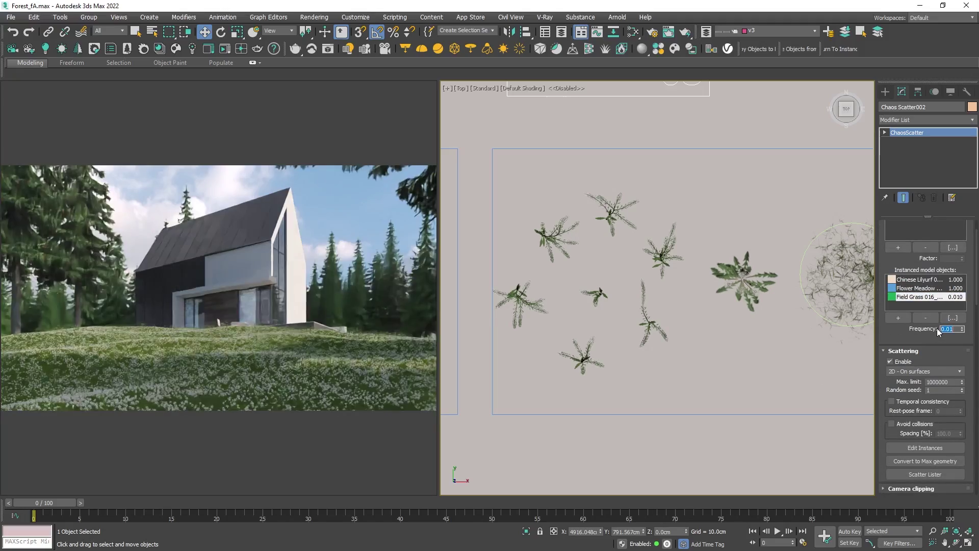
pyautogui.write('0.01')
pyautogui.press('Return')
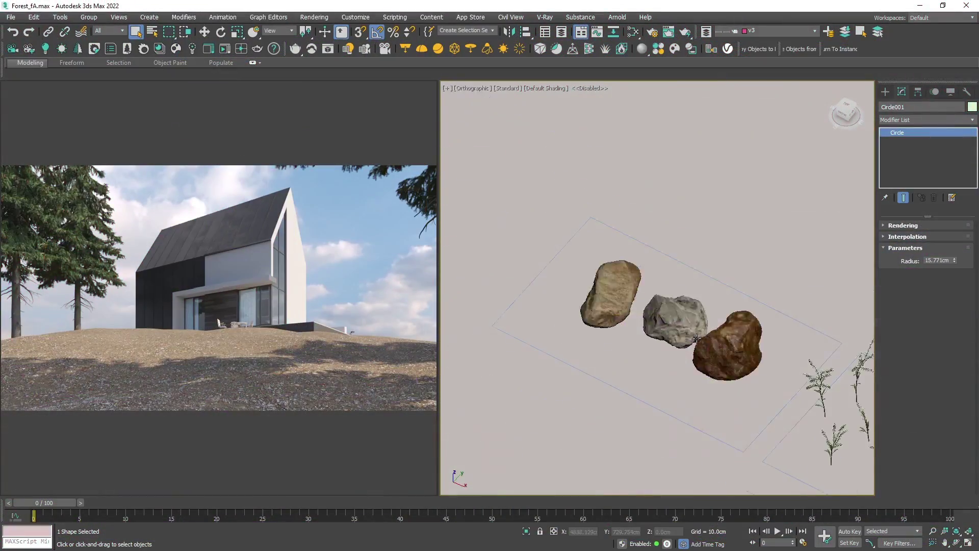
# Create a ChaosScatter object from the Chaos Scatter category on the ground beside the trees
pyautogui.scroll(-5, 714, 326)
pyautogui.moveTo(714, 327); pyautogui.dragTo(497, 277, button='middle')
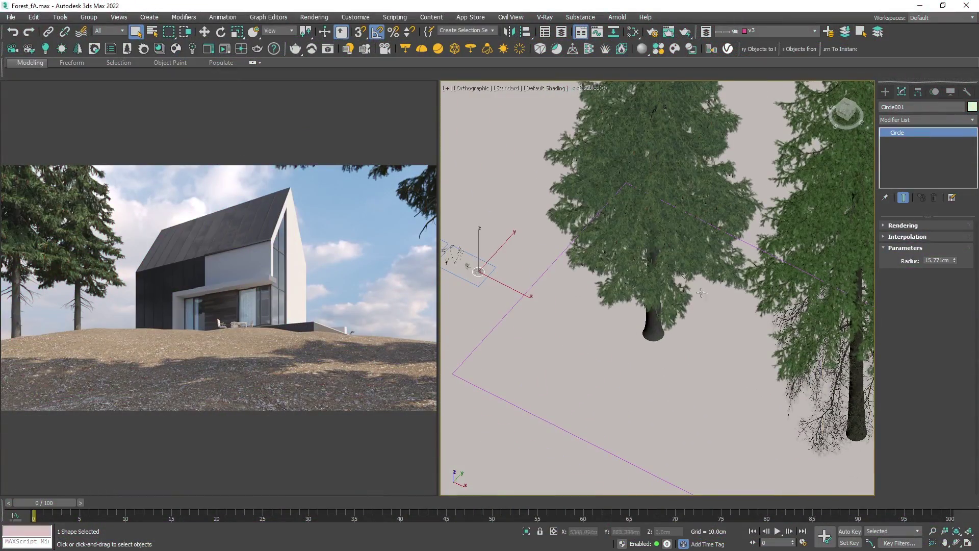
pyautogui.click(885, 92)
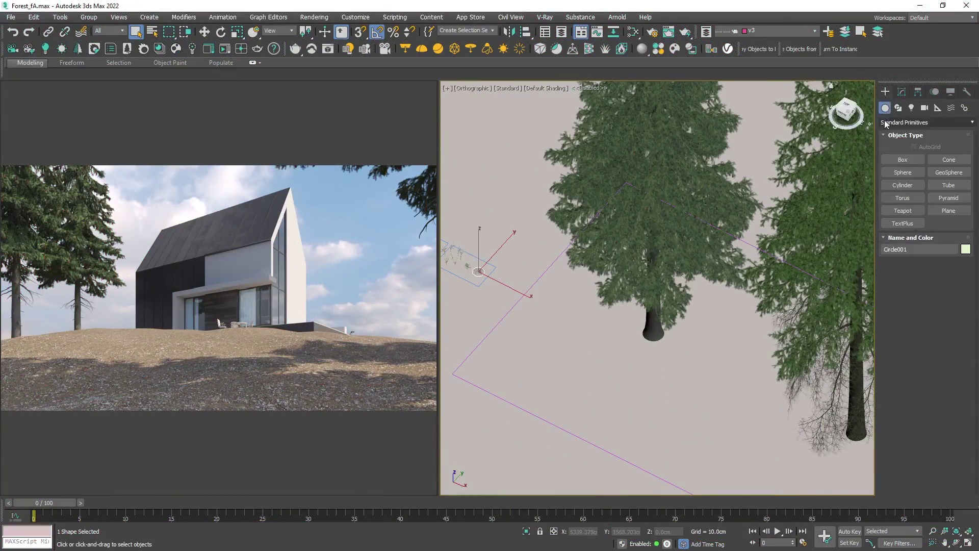
pyautogui.click(885, 123)
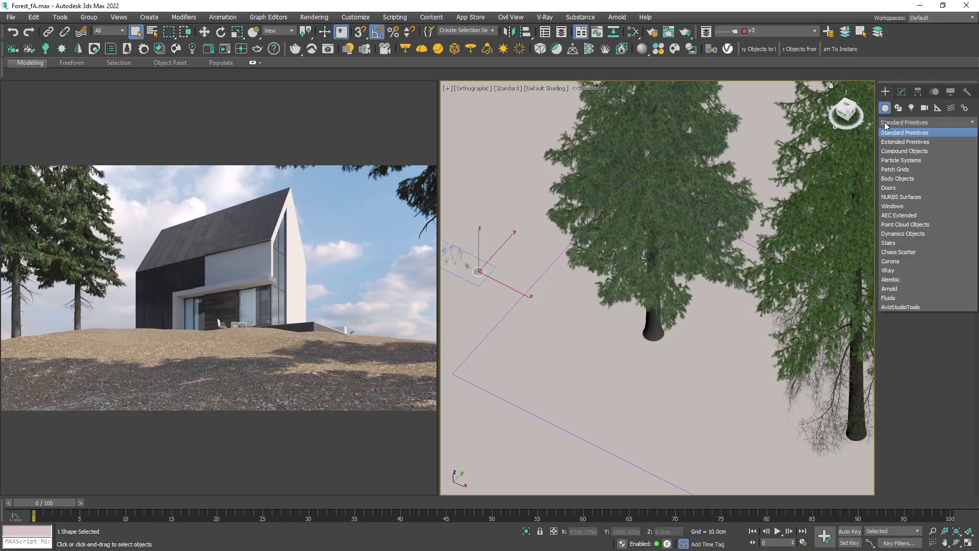
pyautogui.click(889, 253)
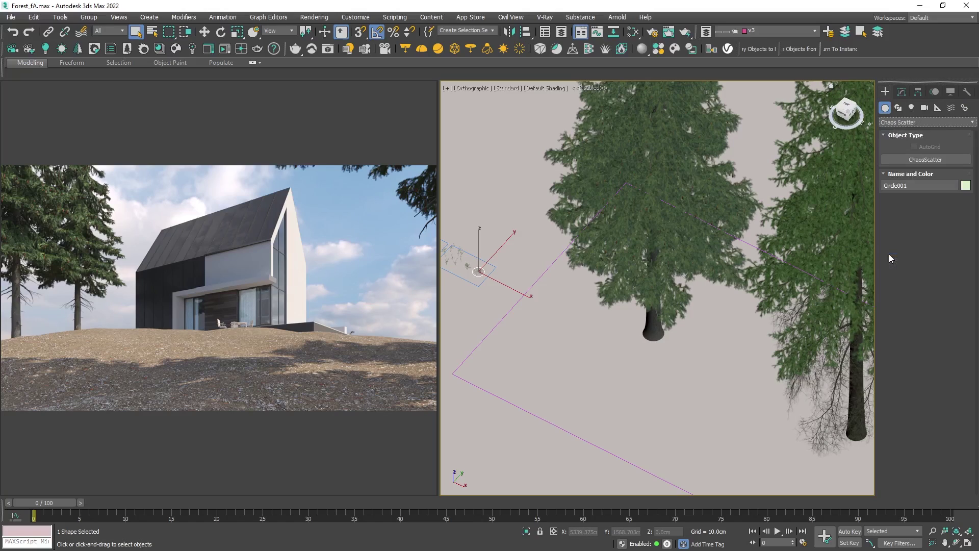
pyautogui.click(913, 160)
pyautogui.moveTo(537, 374); pyautogui.dragTo(546, 347)
pyautogui.rightClick(545, 346)
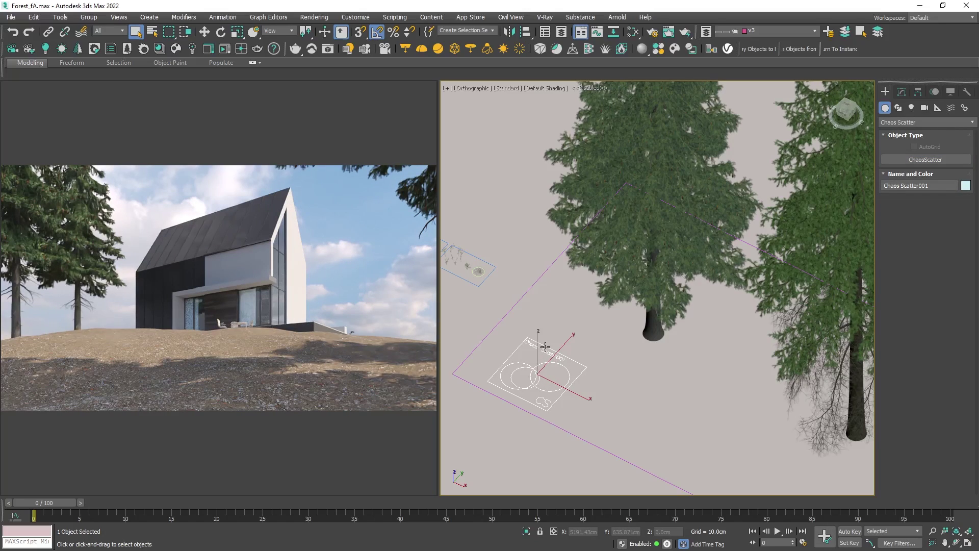
# Add terrain Object107 as Chaos Scatter001's distribute-on target object
pyautogui.click(901, 92)
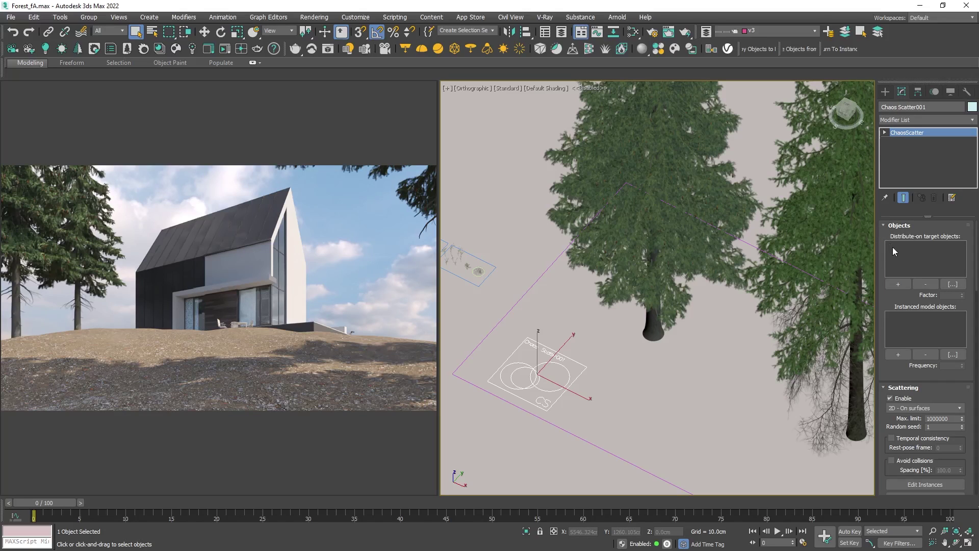
pyautogui.click(896, 284)
pyautogui.scroll(-5, 685, 328)
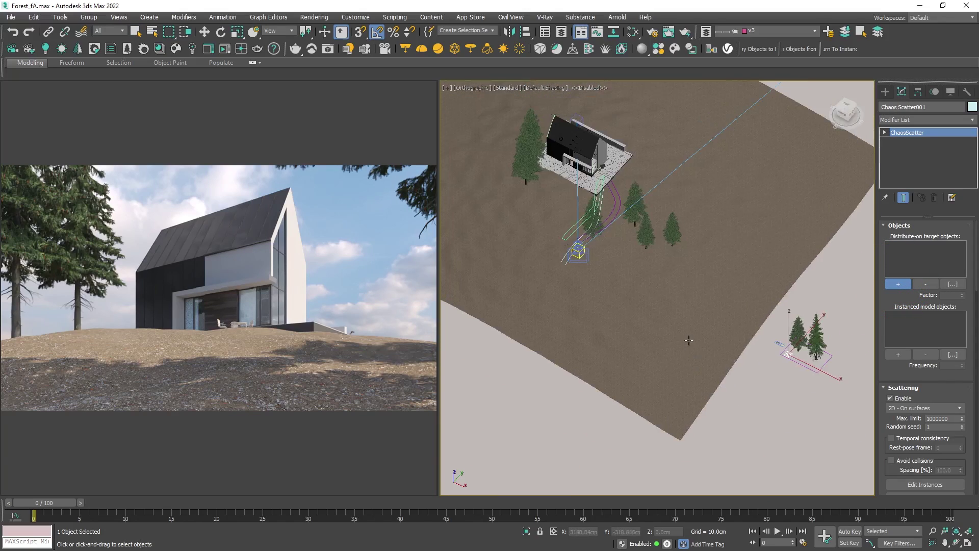
pyautogui.press('F4')
pyautogui.moveTo(706, 328); pyautogui.dragTo(698, 346, button='middle')
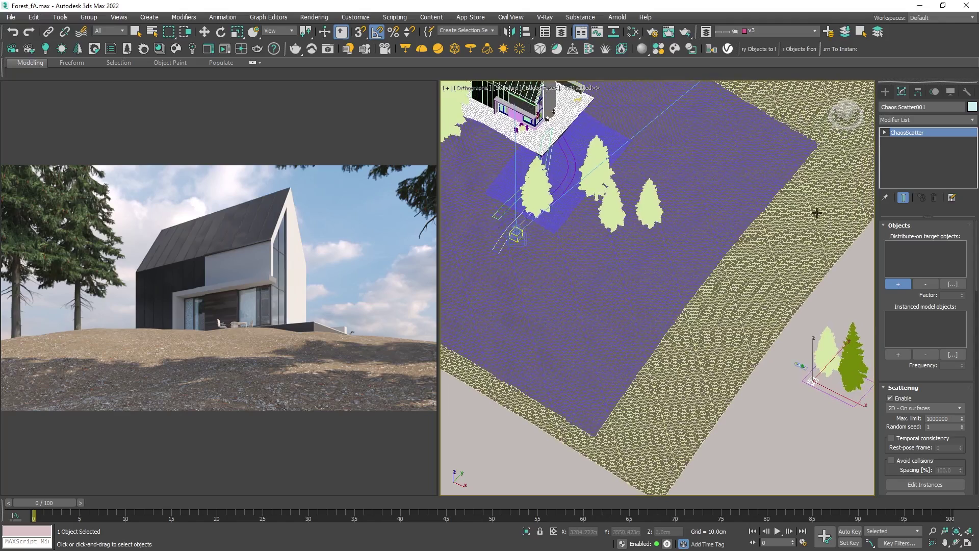
pyautogui.click(817, 212)
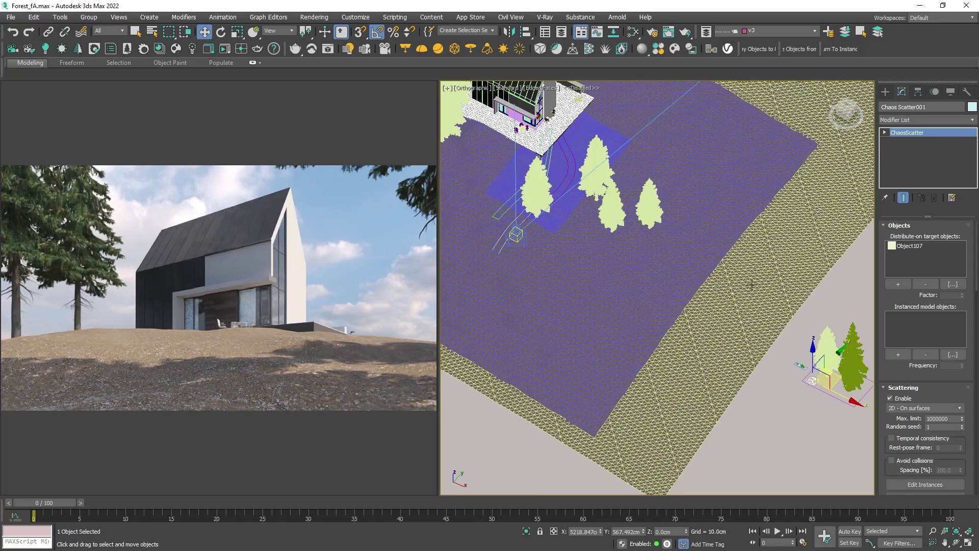
# Add pines Tree 219 001_002 and Tree 219 008_001 as instanced model objects
pyautogui.click(898, 354)
pyautogui.scroll(8, 863, 366)
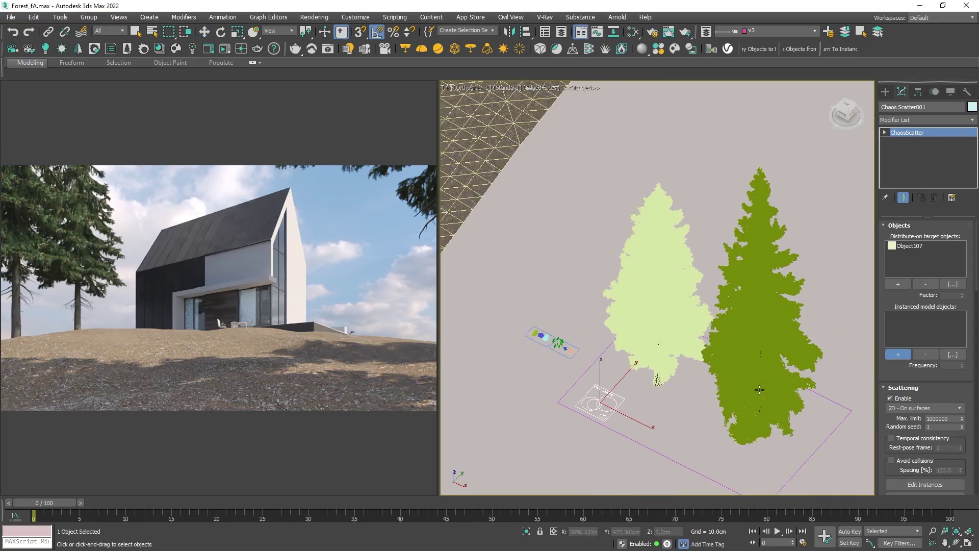
pyautogui.click(760, 390)
pyautogui.press('w')
pyautogui.scroll(-3, 734, 355)
pyautogui.moveTo(735, 356); pyautogui.dragTo(819, 185, button='middle')
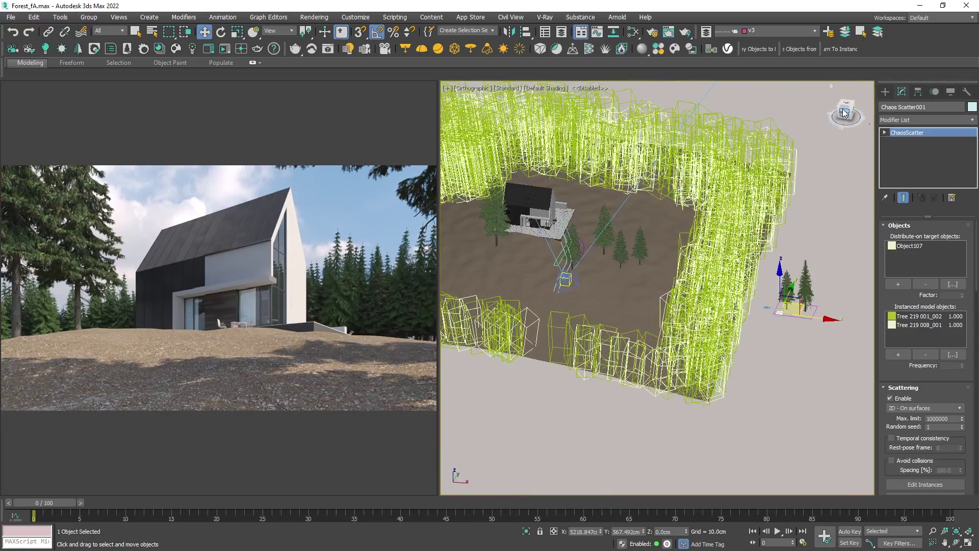
pyautogui.press('f')
pyautogui.scroll(5, 819, 266)
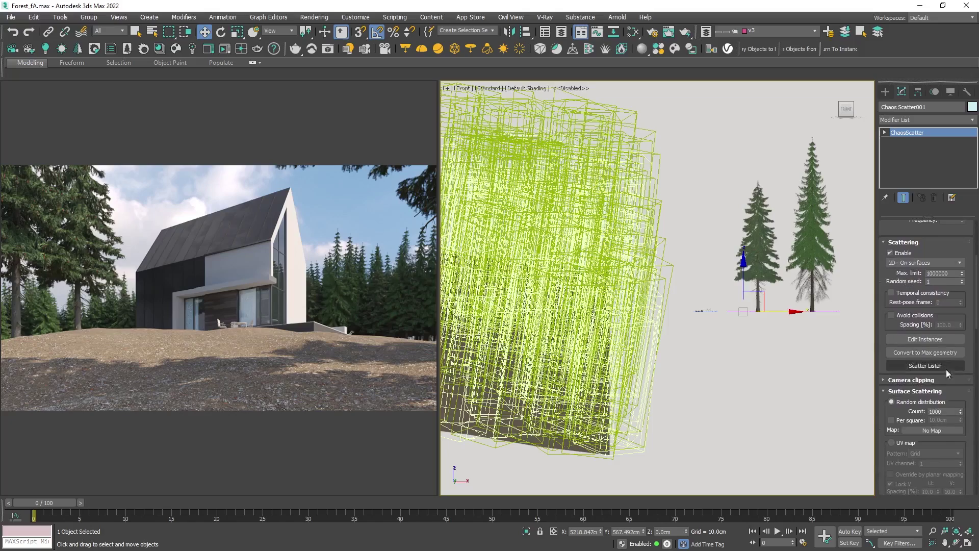
# Set the random distribution count to 500 trees, after briefly trying 30
pyautogui.doubleClick(942, 411)
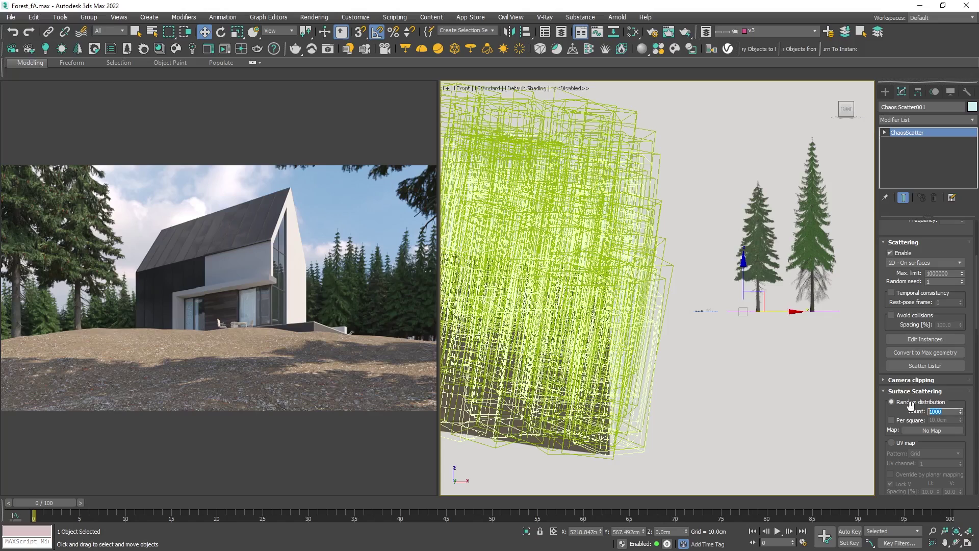
pyautogui.write('30')
pyautogui.press('Return')
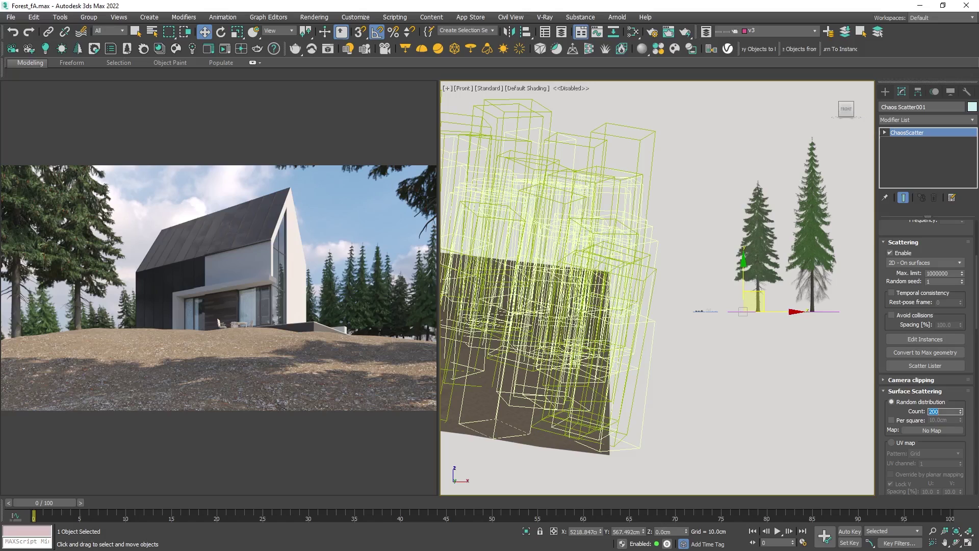
pyautogui.write('500')
pyautogui.press('Return')
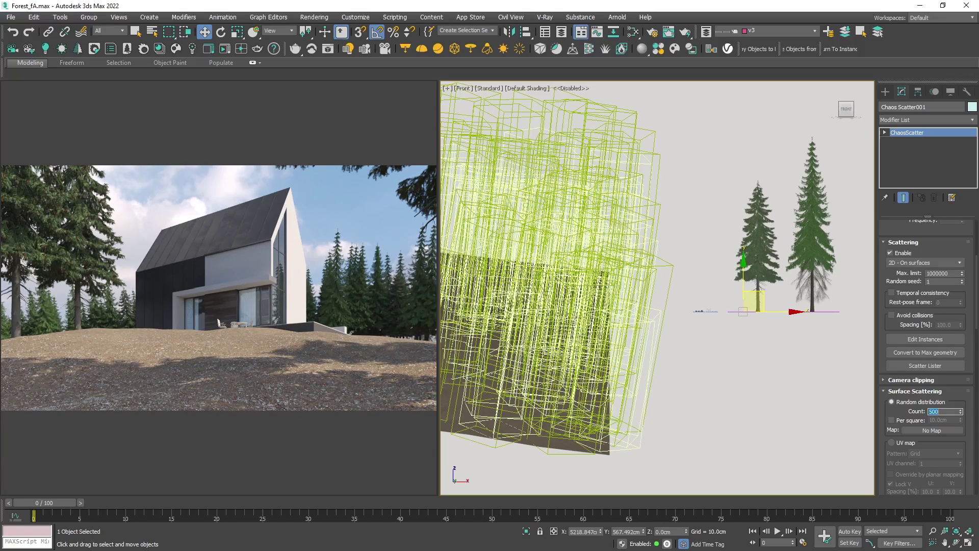
pyautogui.keyDown('alt'); pyautogui.moveTo(689, 278); pyautogui.dragTo(765, 187, button='middle'); pyautogui.keyUp('alt')
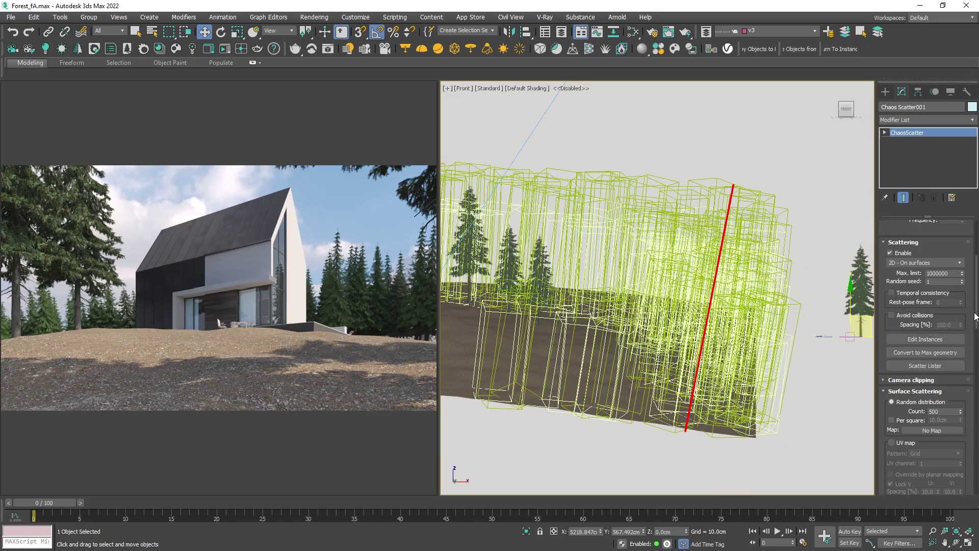
# Set Rotation's Normal vs. Z to 1.0 so the trees stand upright
pyautogui.moveTo(972, 323); pyautogui.dragTo(973, 400)
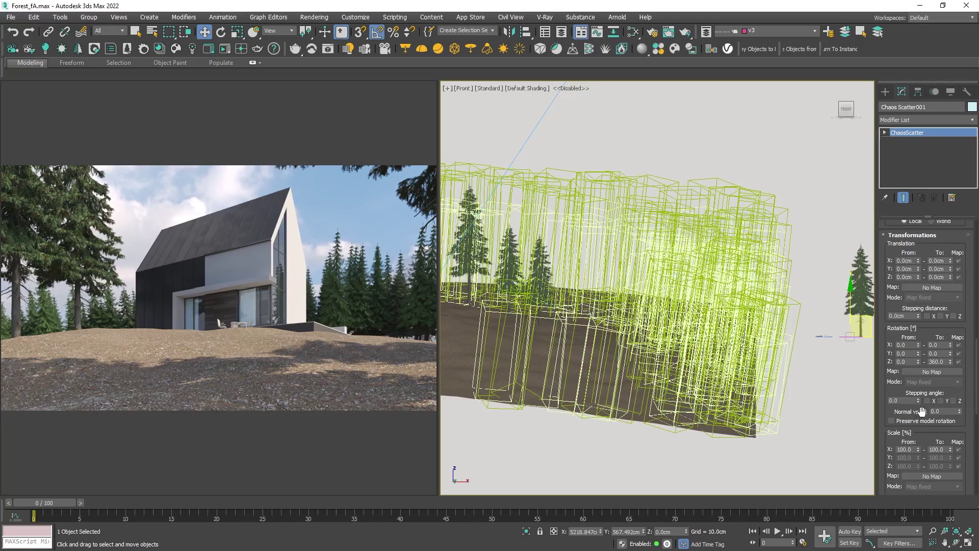
pyautogui.doubleClick(943, 411)
pyautogui.write('1')
pyautogui.press('Return')
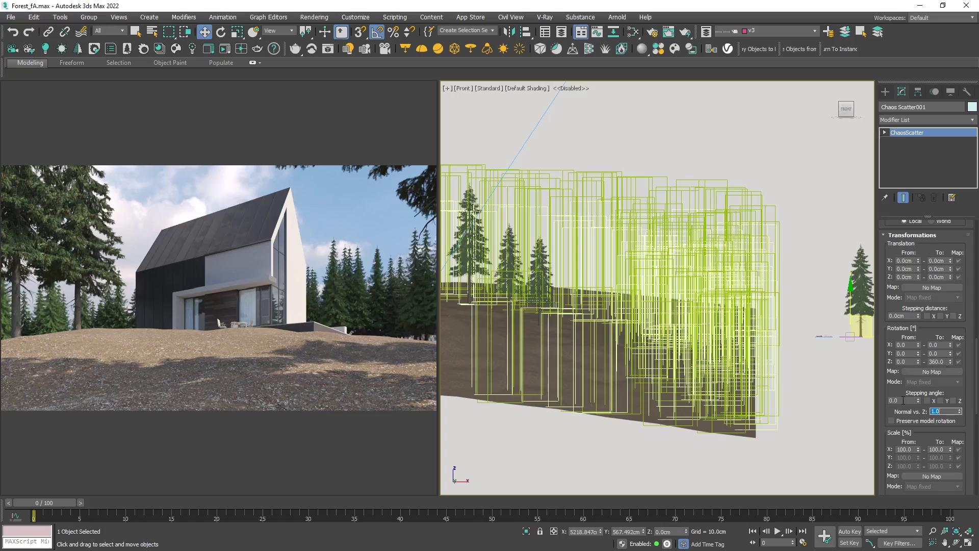
# Set the uniform tree scale range to 60% From and 140% To
pyautogui.moveTo(890, 443); pyautogui.dragTo(892, 414)
pyautogui.doubleClick(911, 420)
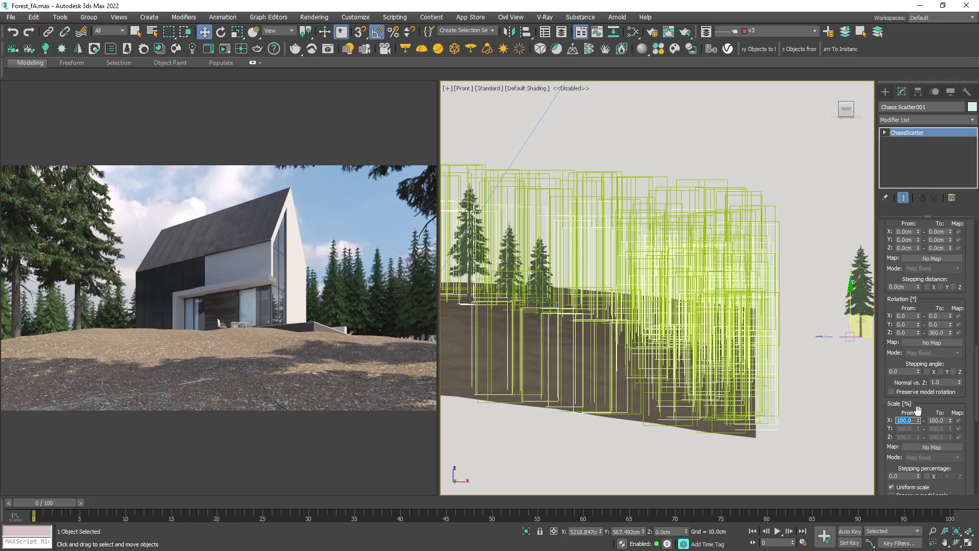
pyautogui.write('60')
pyautogui.press('Return')
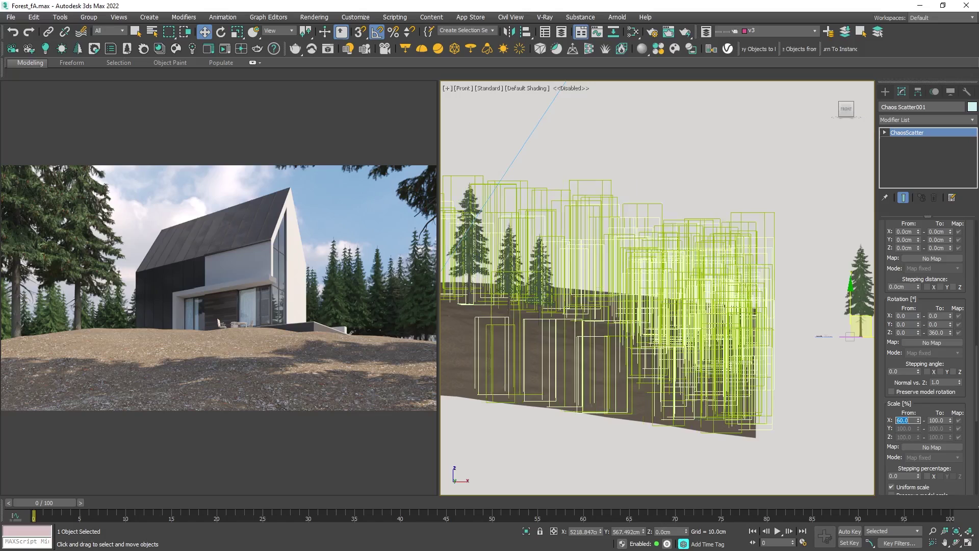
pyautogui.doubleClick(937, 421)
pyautogui.write('140')
pyautogui.press('Return')
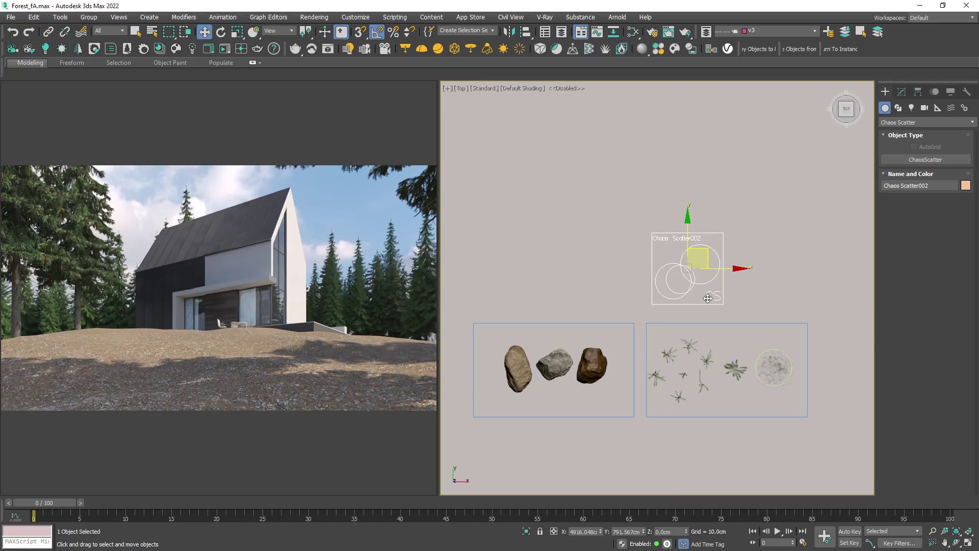
# Make ground Object105 the new scatter's distribute-on target
pyautogui.click(902, 91)
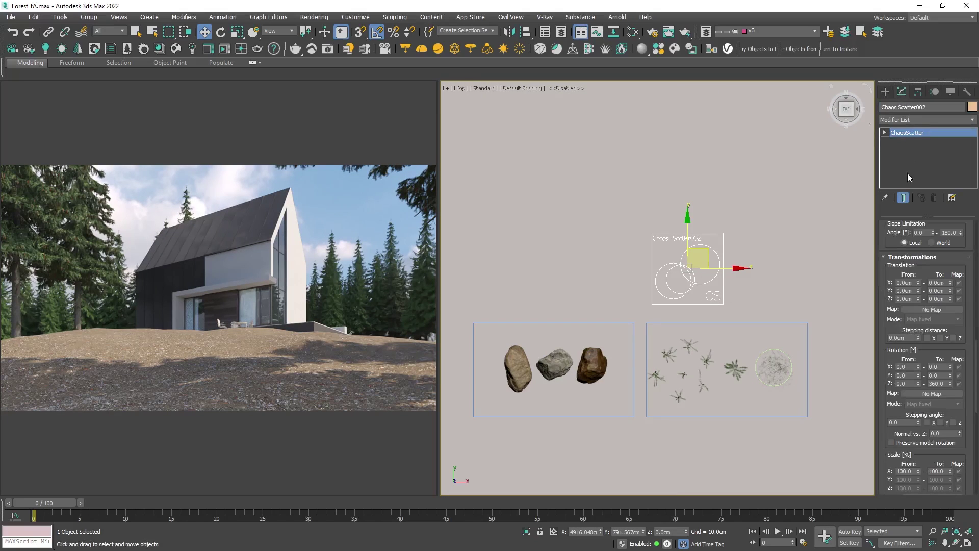
pyautogui.scroll(10, 965, 339)
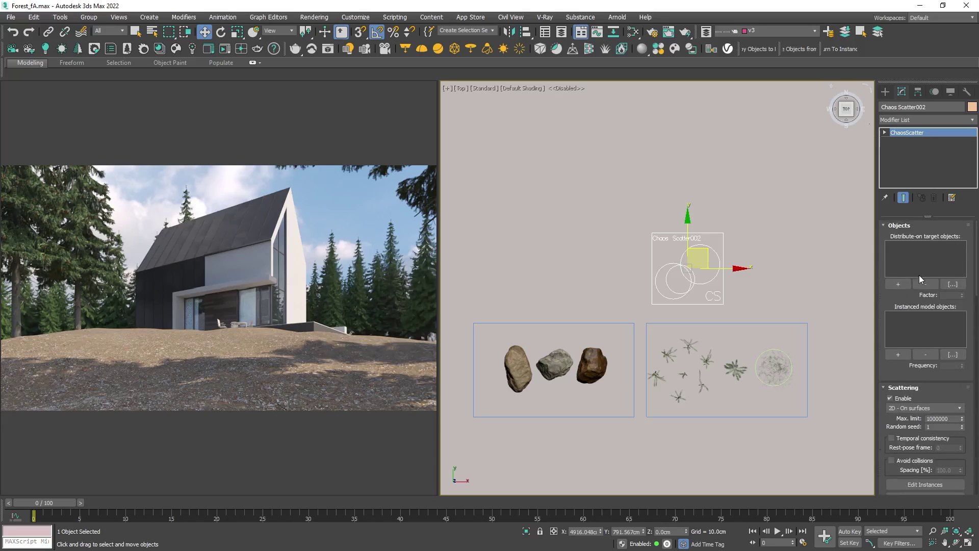
pyautogui.press('q')
pyautogui.scroll(-3, 782, 315)
pyautogui.click(781, 315)
# Add the lilyturf, meadow flower and field grass plants as instanced models
pyautogui.press('w')
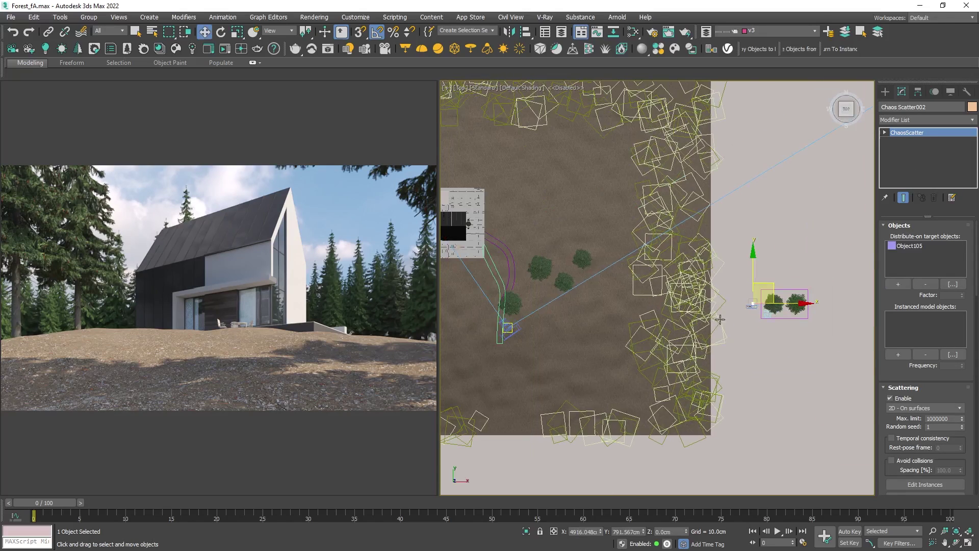
pyautogui.scroll(5, 781, 281)
pyautogui.click(898, 354)
pyautogui.click(763, 289)
pyautogui.scroll(3, 746, 284)
pyautogui.click(746, 284)
pyautogui.click(828, 322)
pyautogui.rightClick(828, 322)
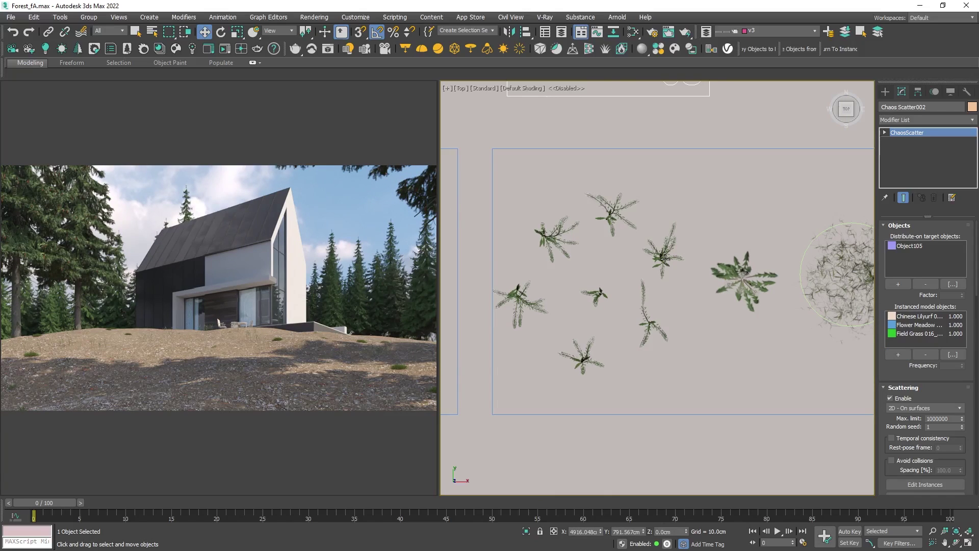
pyautogui.scroll(-3, 926, 306)
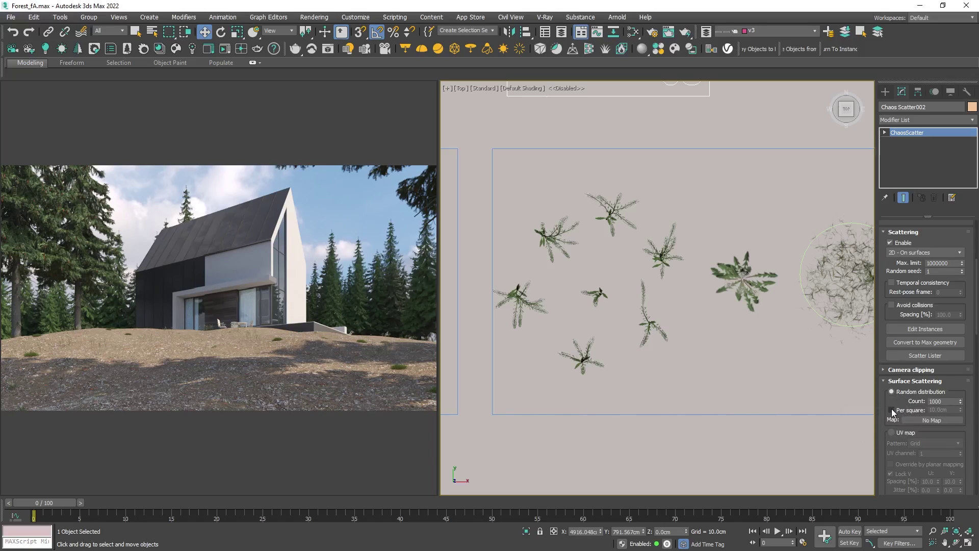
# Set the plant count to 5 and enable Per square (10.0cm)
pyautogui.click(936, 401)
pyautogui.write('5')
pyautogui.click(892, 410)
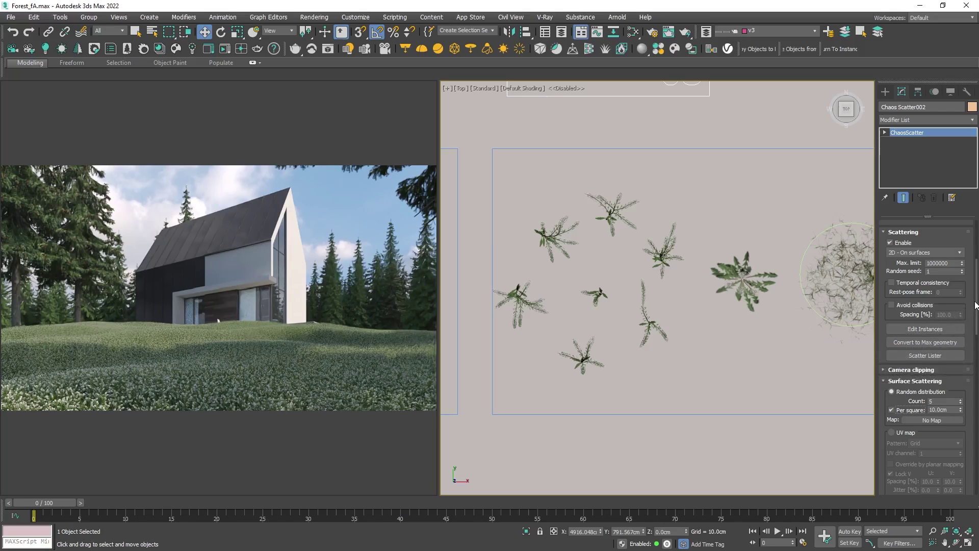
# Give Field Grass and Flower Meadow each a frequency of 0.01
pyautogui.scroll(3, 976, 305)
pyautogui.click(940, 297)
pyautogui.doubleClick(940, 330)
pyautogui.write('0.01')
pyautogui.press('Return')
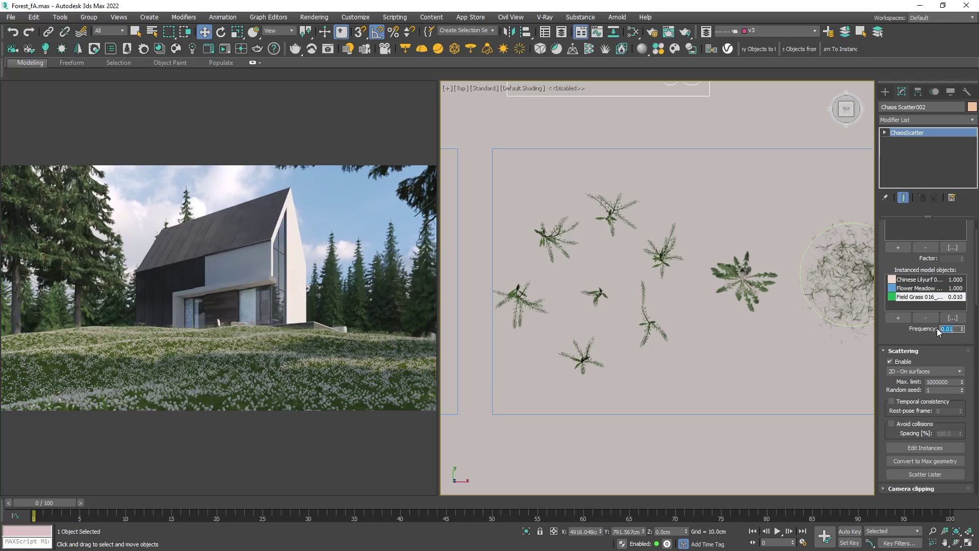
pyautogui.click(916, 288)
pyautogui.write('0')
pyautogui.press('Return')
pyautogui.scroll(-10, 804, 332)
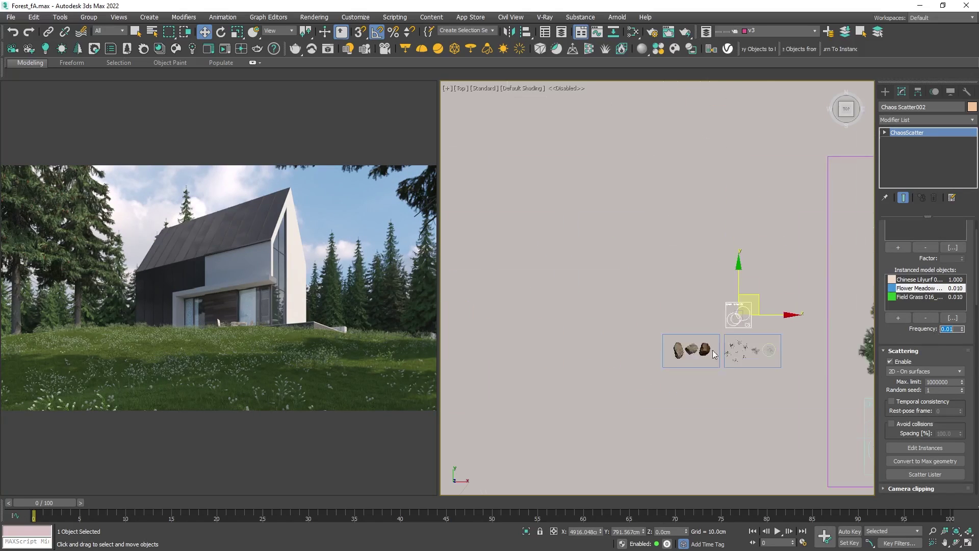
# Add the Rectangle spline under Spline excludes to clear grass from the path
pyautogui.scroll(8, 575, 257)
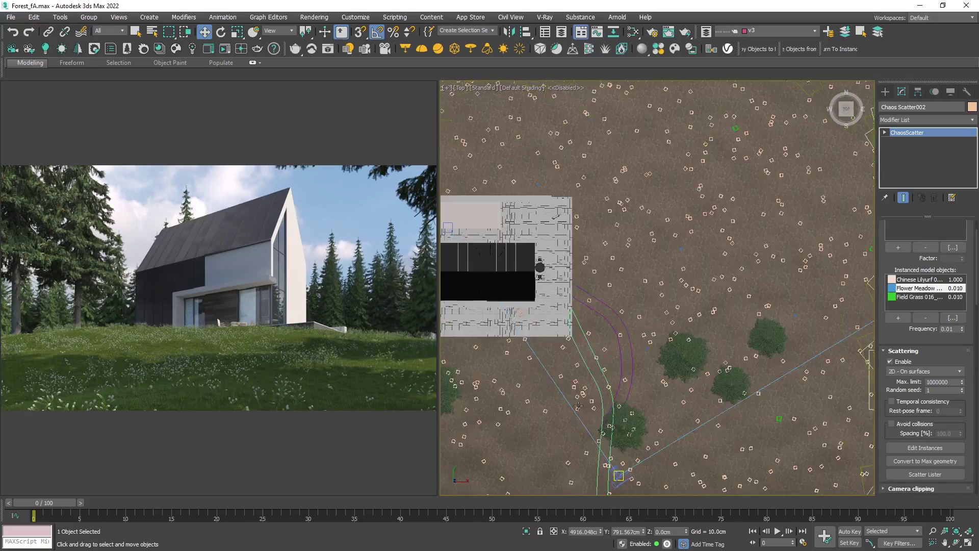
pyautogui.keyDown('alt'); pyautogui.moveTo(575, 340); pyautogui.dragTo(588, 204, button='middle'); pyautogui.keyUp('alt')
pyautogui.scroll(3, 578, 219)
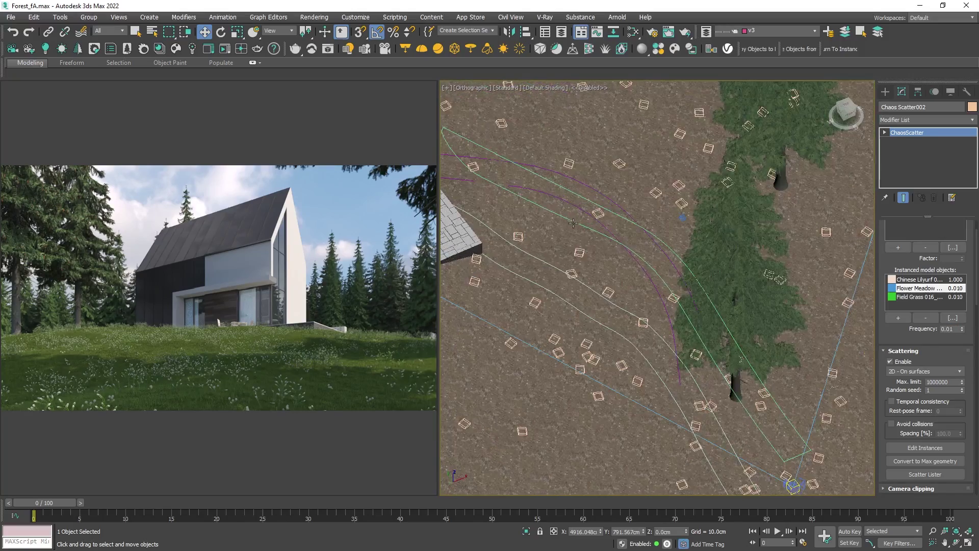
pyautogui.scroll(-5, 952, 470)
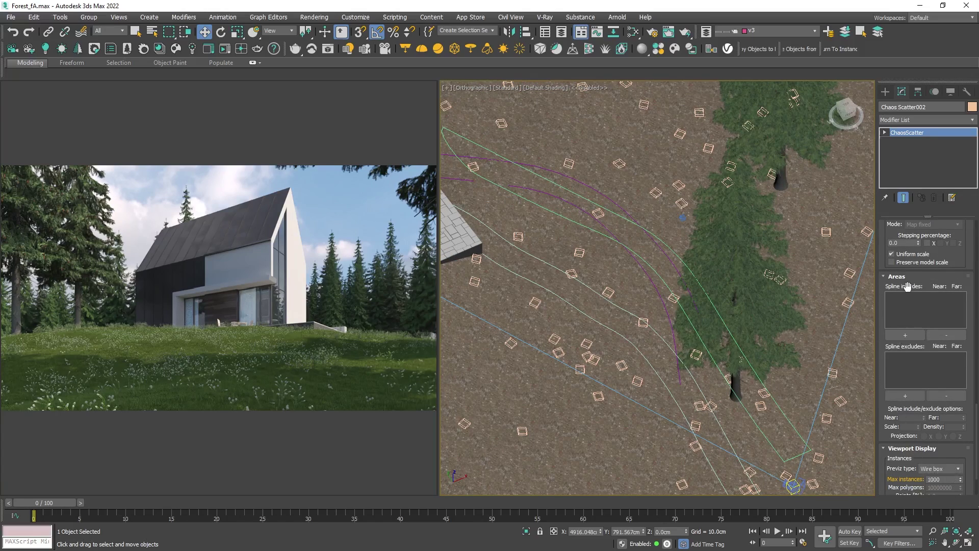
pyautogui.click(905, 396)
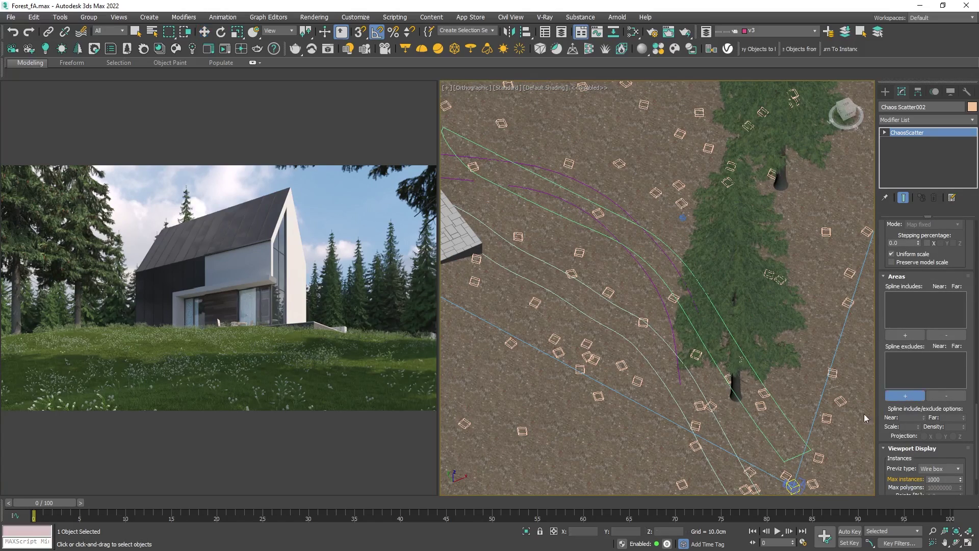
pyautogui.click(786, 416)
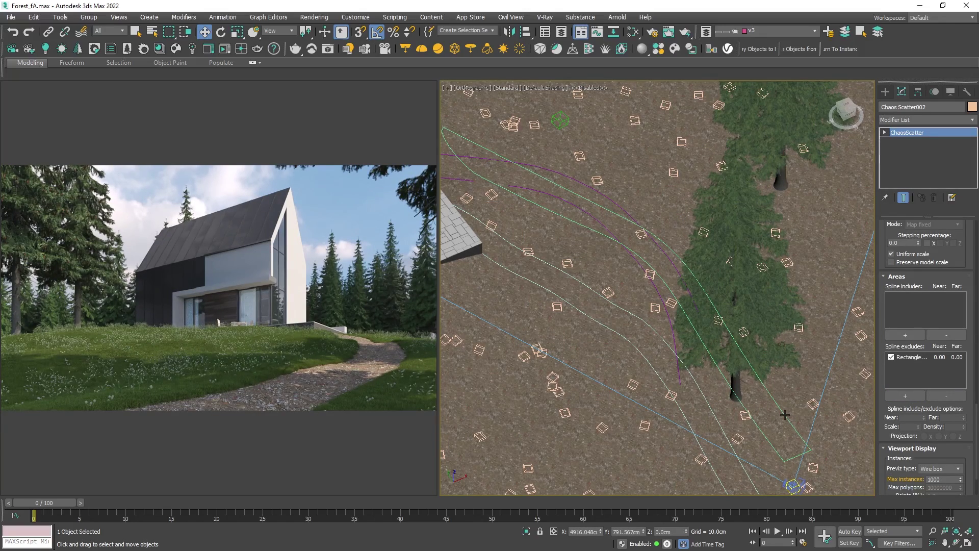
pyautogui.scroll(-10, 666, 369)
pyautogui.keyDown('alt'); pyautogui.moveTo(666, 369); pyautogui.dragTo(665, 352, button='middle'); pyautogui.keyUp('alt')
# Place a new Chaos Scatter object, Chaos Scatter003, beside the rocks
pyautogui.scroll(8, 666, 352)
pyautogui.moveTo(397, 347)
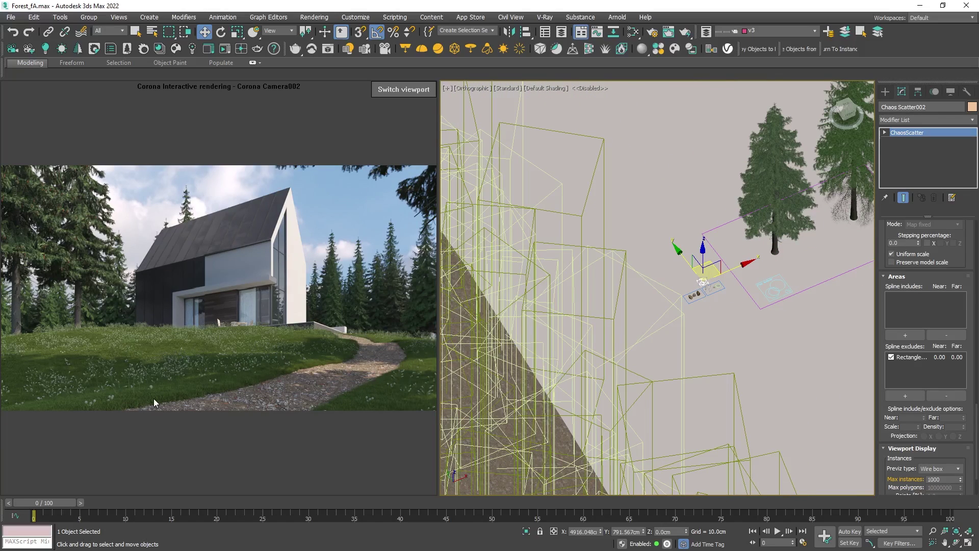
pyautogui.scroll(8, 686, 301)
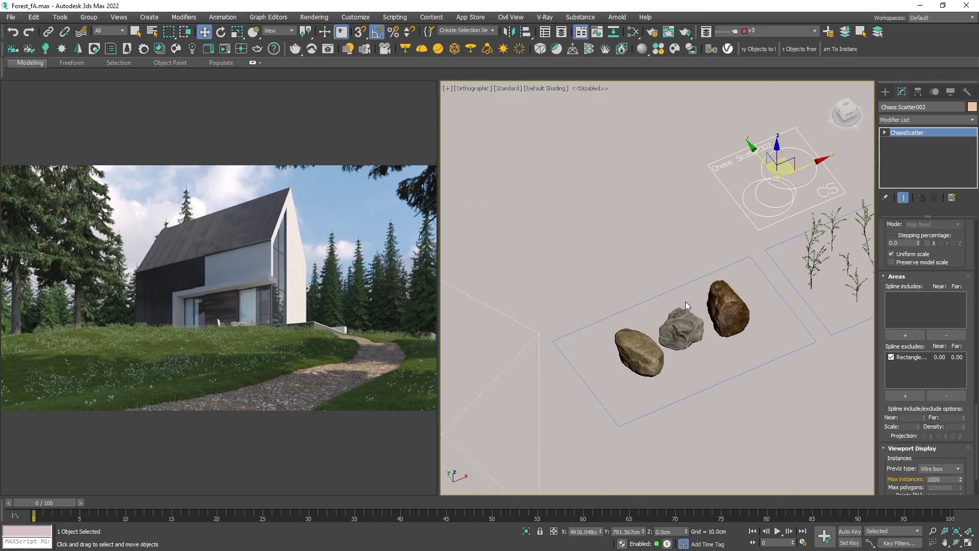
pyautogui.click(885, 92)
pyautogui.click(925, 159)
pyautogui.moveTo(618, 289); pyautogui.dragTo(635, 265)
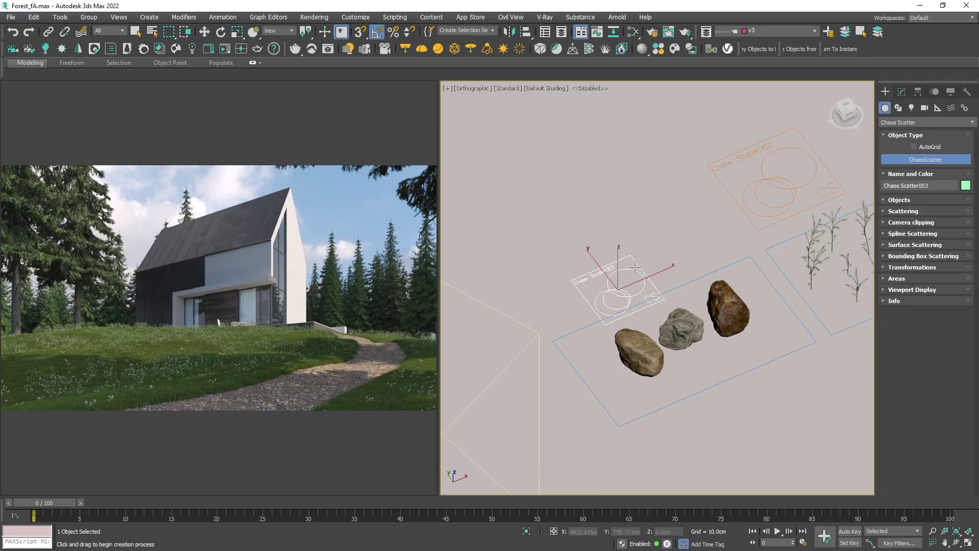
pyautogui.rightClick(702, 282)
pyautogui.click(901, 92)
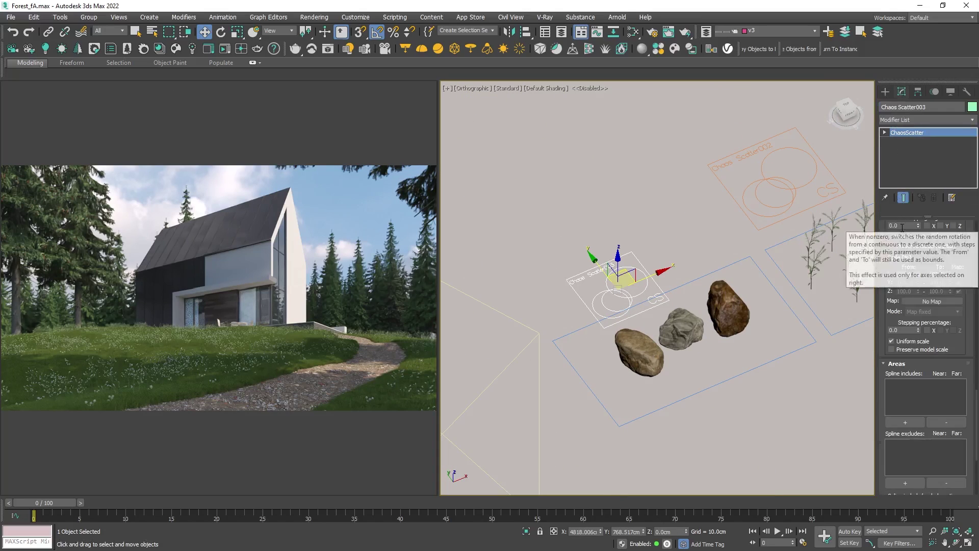
# Add the two Rock Sediment models and Rock Rough 004 as instanced models
pyautogui.scroll(10, 923, 332)
pyautogui.press('q')
pyautogui.click(724, 316)
pyautogui.click(682, 329)
pyautogui.click(641, 351)
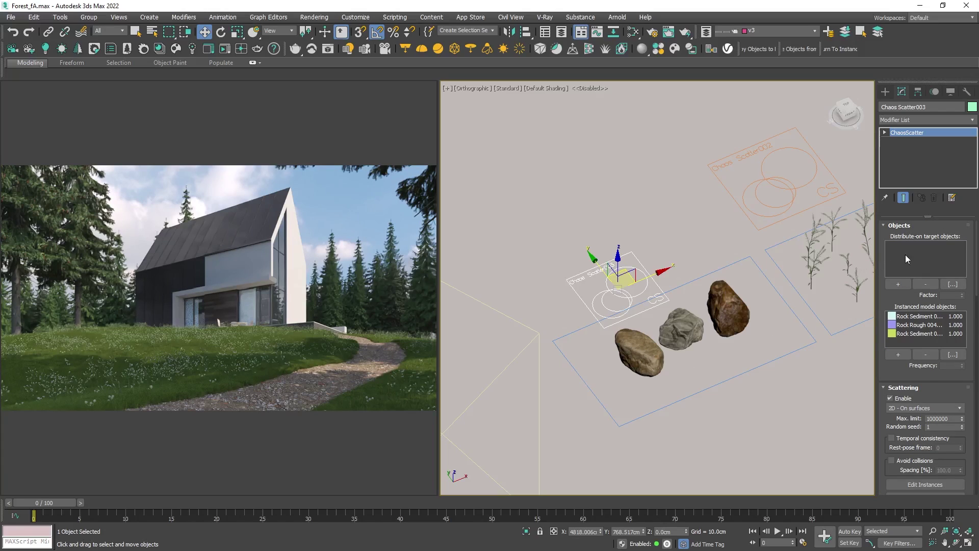
pyautogui.click(897, 407)
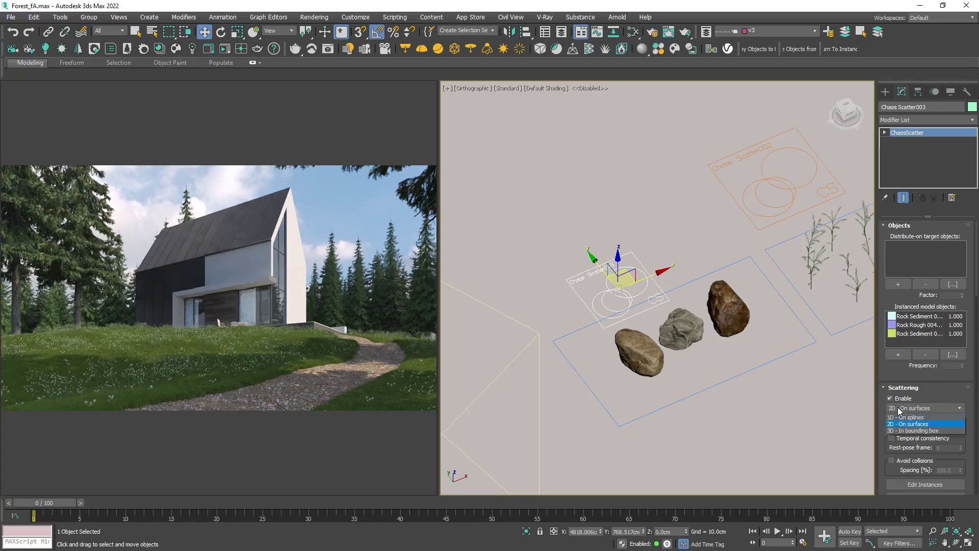
# Set scattering to 1D - On splines and distribute the rocks on Shape003
pyautogui.click(935, 418)
pyautogui.click(899, 284)
pyautogui.scroll(-5, 814, 287)
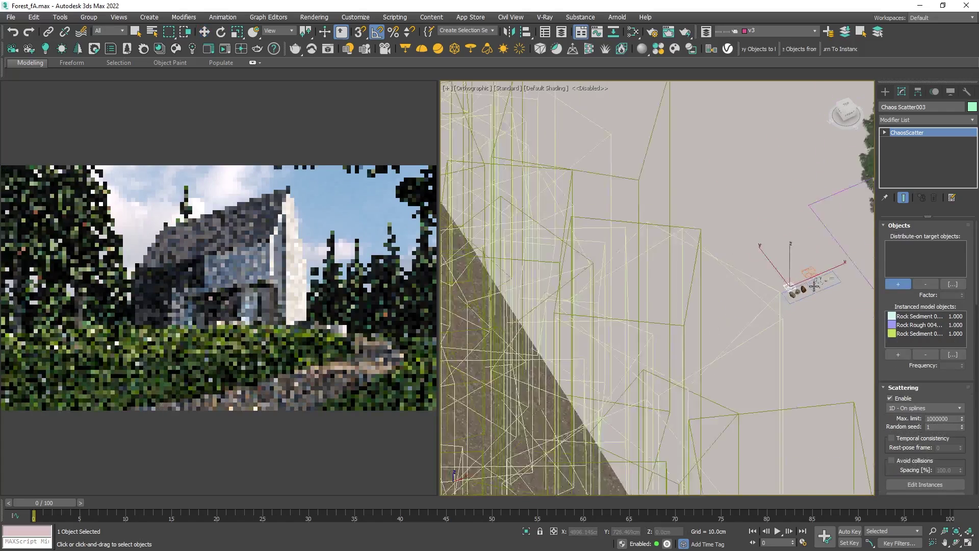
pyautogui.scroll(-3, 814, 287)
pyautogui.scroll(6, 756, 437)
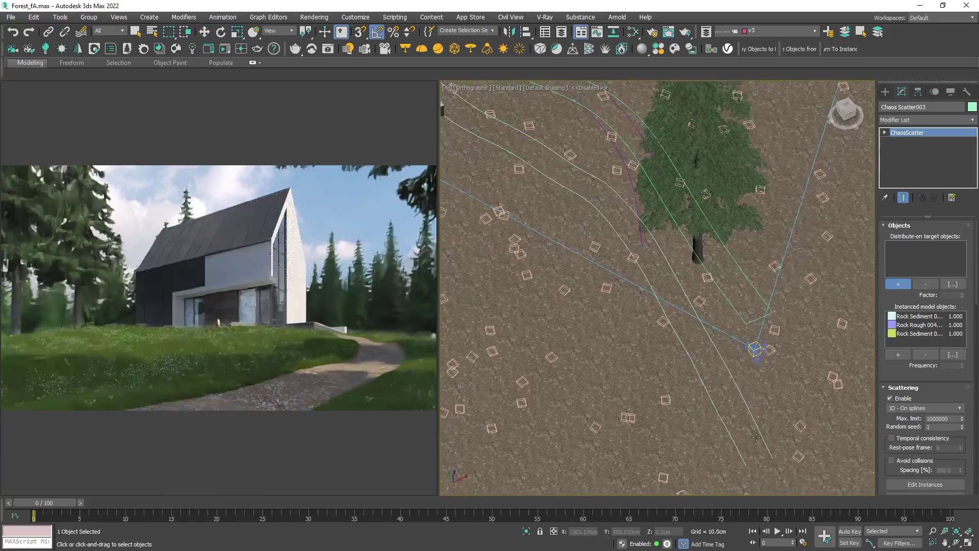
pyautogui.scroll(3, 737, 479)
pyautogui.click(739, 465)
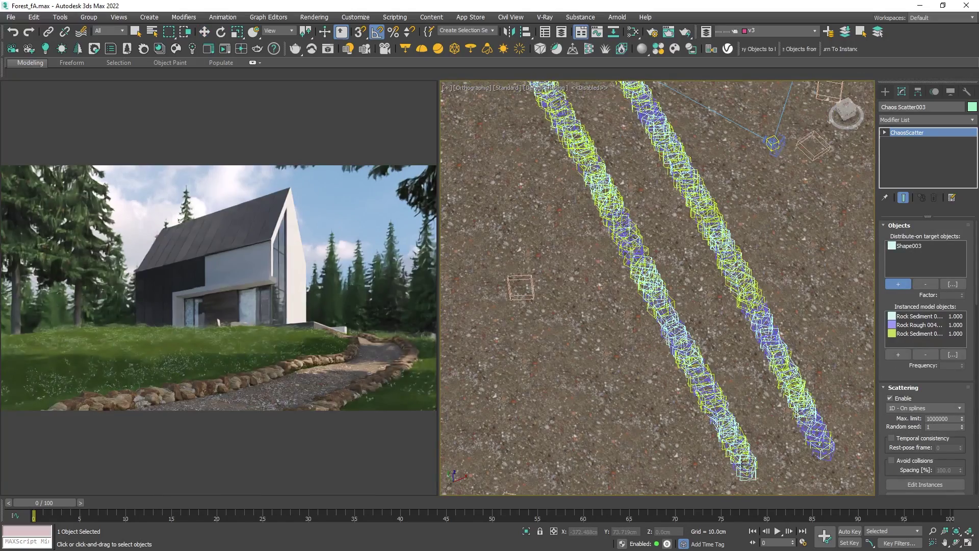
# Enable Avoid collisions with a spacing of 60%
pyautogui.moveTo(309, 414)
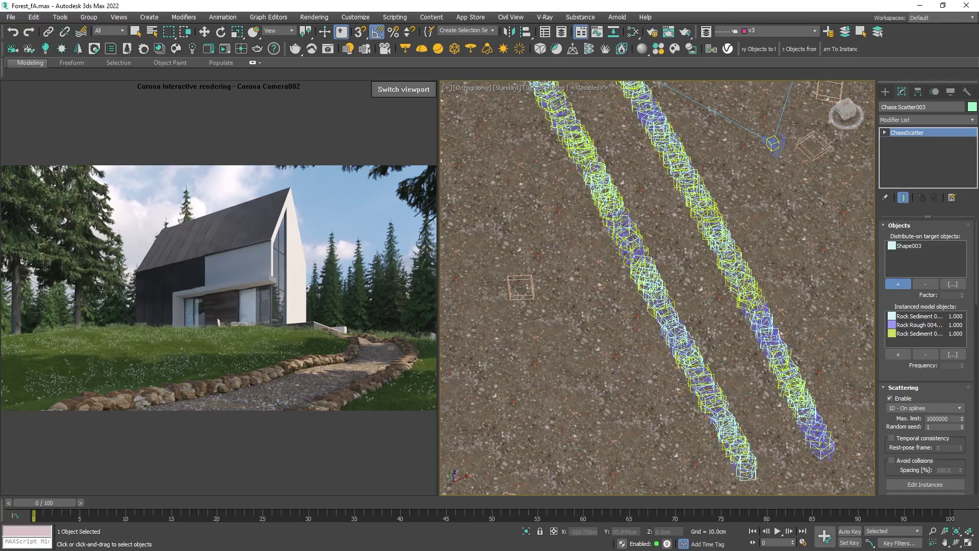
pyautogui.click(889, 461)
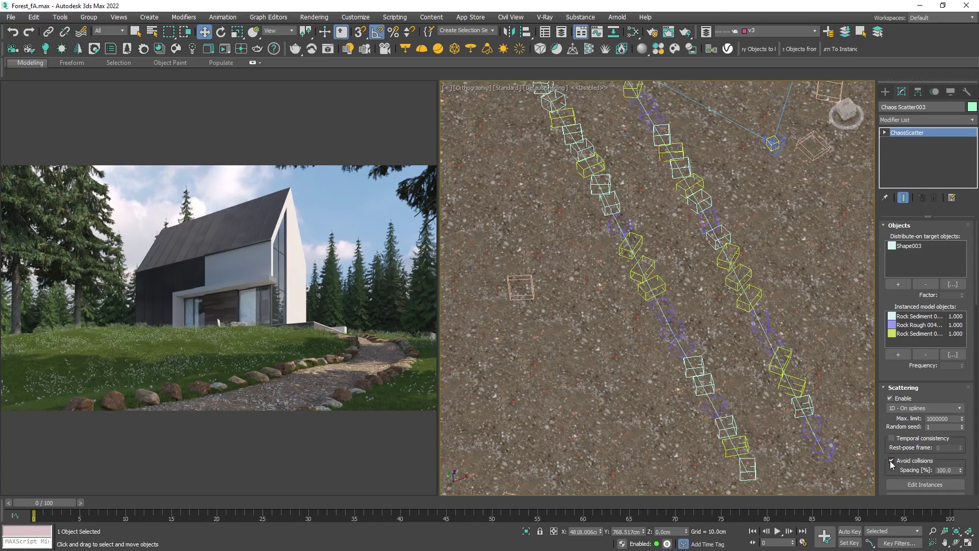
pyautogui.moveTo(952, 470); pyautogui.dragTo(940, 472)
pyautogui.write('60')
pyautogui.press('Return')
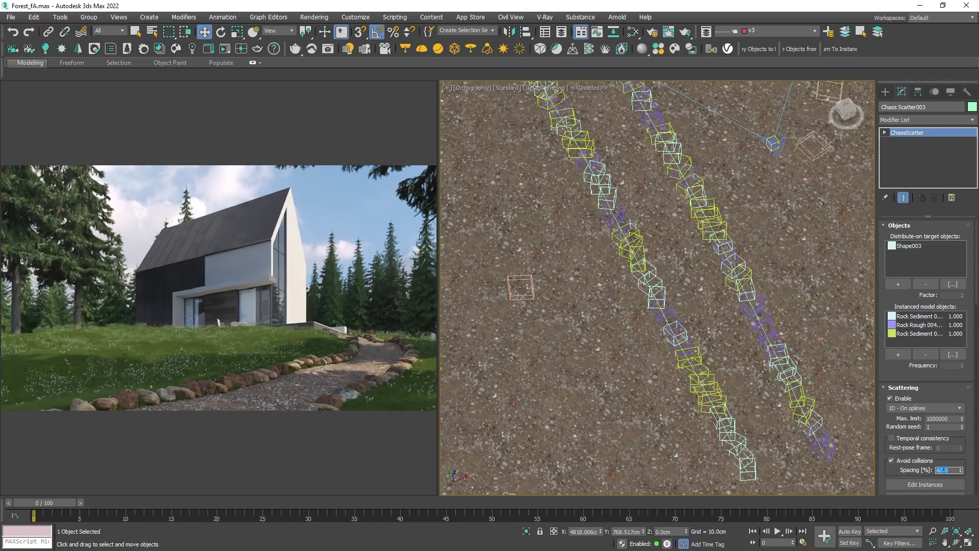
# Randomize rock rotation up to 360° on X and Y, and scale from 70 to 130%
pyautogui.scroll(-10, 926, 357)
pyautogui.click(937, 394)
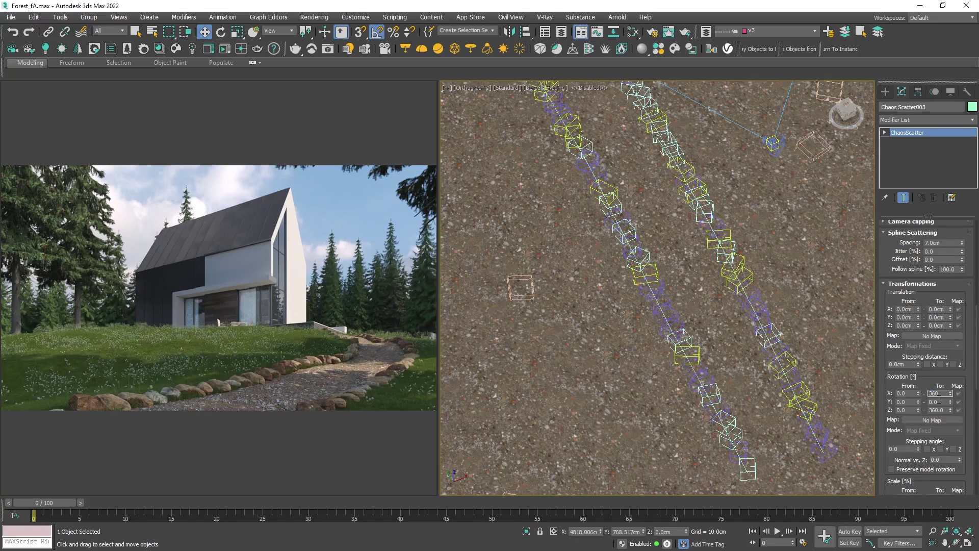
pyautogui.press('Tab')
pyautogui.write('360')
pyautogui.press('Return')
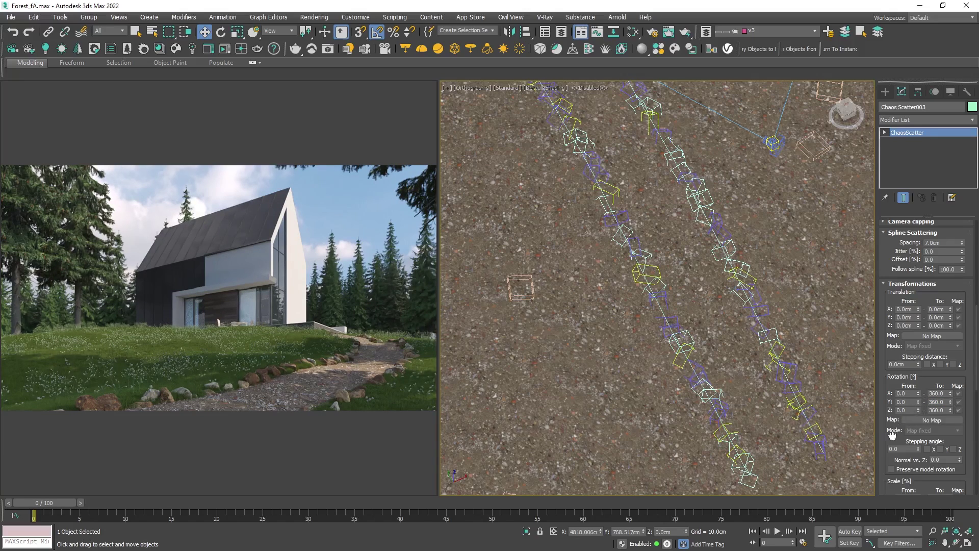
pyautogui.scroll(-5, 926, 399)
pyautogui.doubleClick(905, 416)
pyautogui.write('70')
pyautogui.press('Tab')
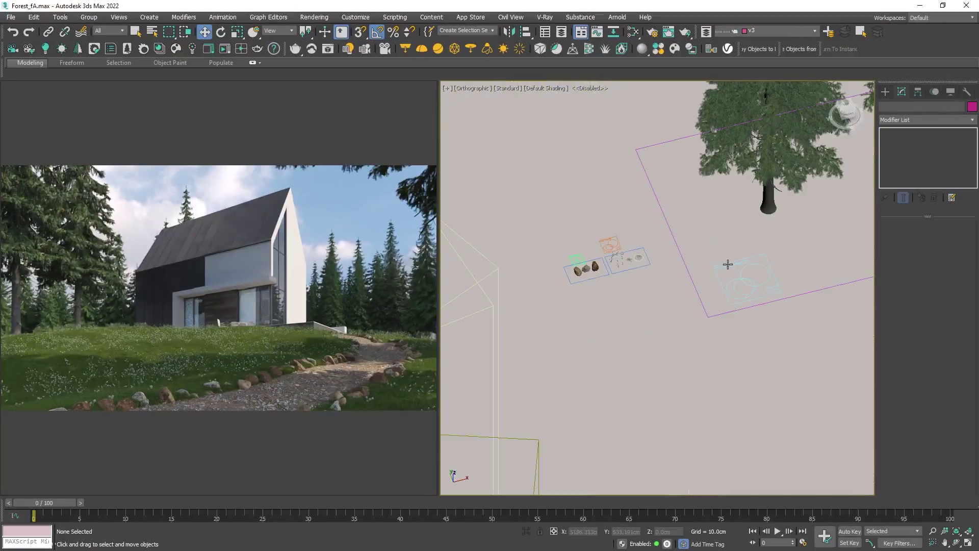
# Disable the grass scatter, Chaos Scatter002
pyautogui.click(829, 321)
pyautogui.click(890, 398)
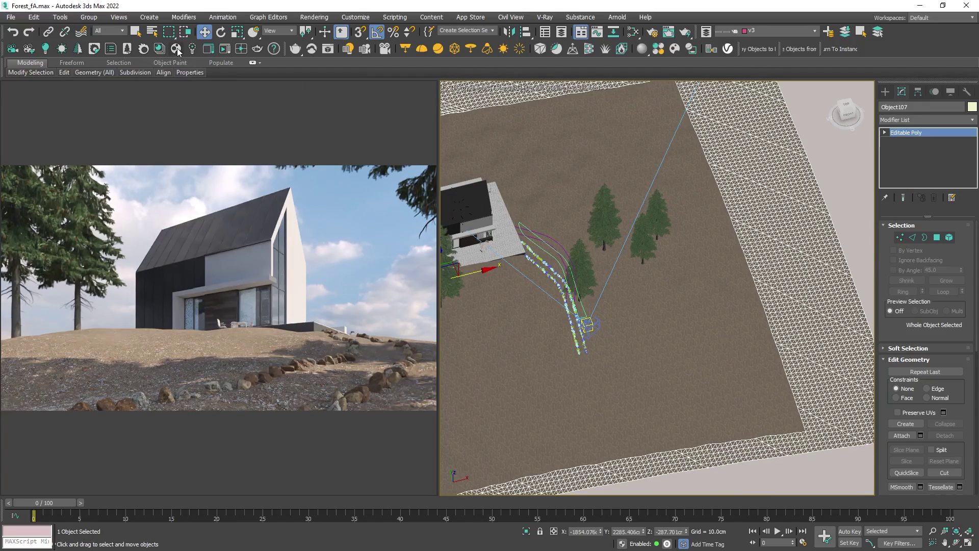
pyautogui.click(177, 49)
# Import the Forest Fall 001 preset from Cosmos 3D Models > Presets into the scene
pyautogui.click(109, 216)
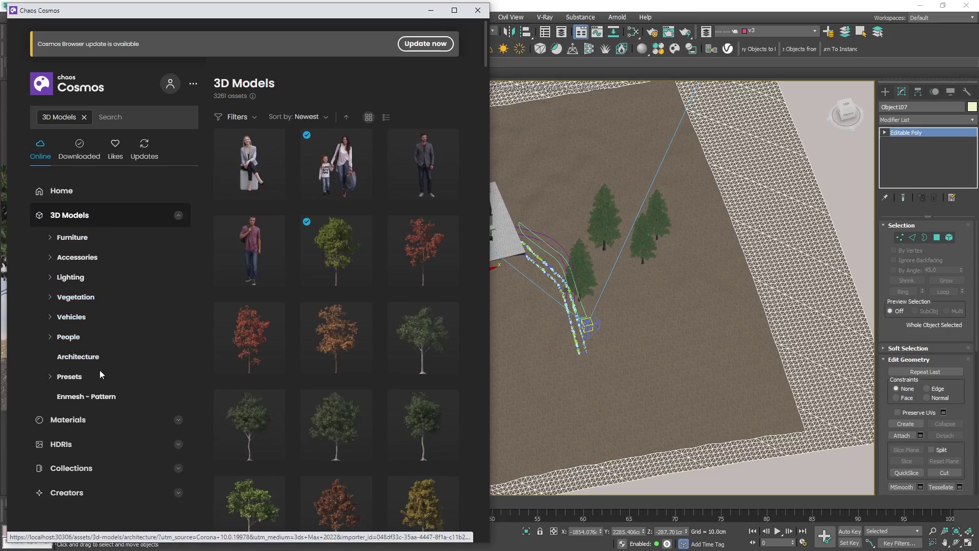
pyautogui.click(69, 376)
pyautogui.click(448, 294)
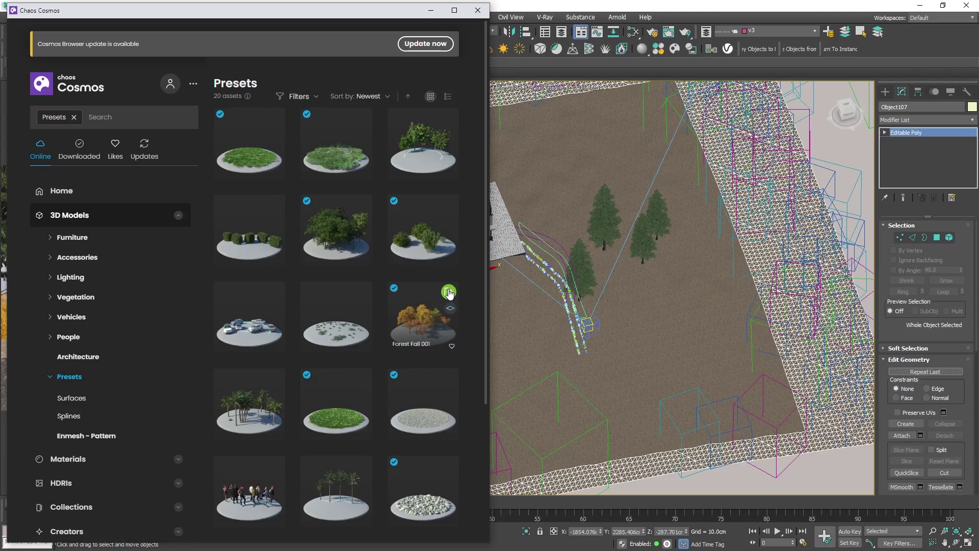
pyautogui.moveTo(369, 16); pyautogui.dragTo(820, 19)
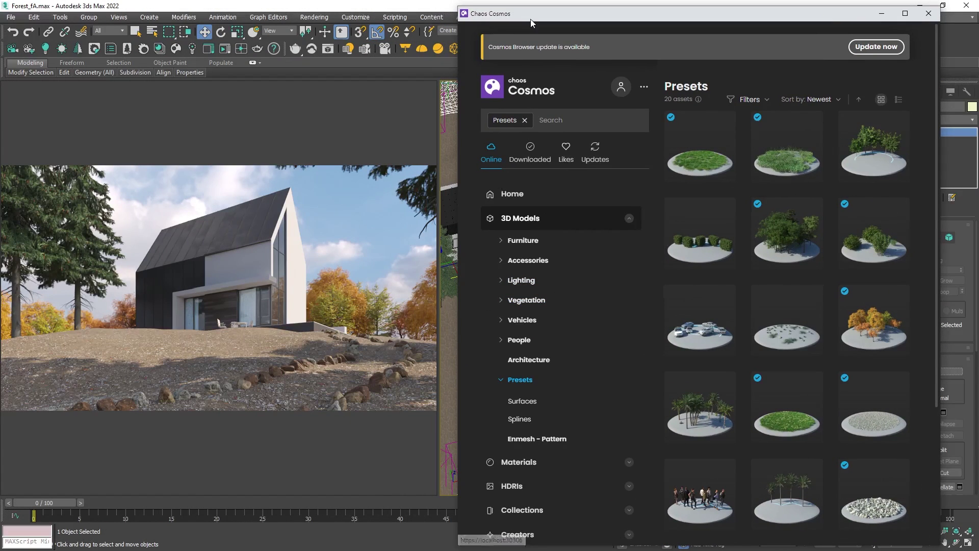
pyautogui.moveTo(530, 22); pyautogui.dragTo(569, 24)
pyautogui.click(468, 322)
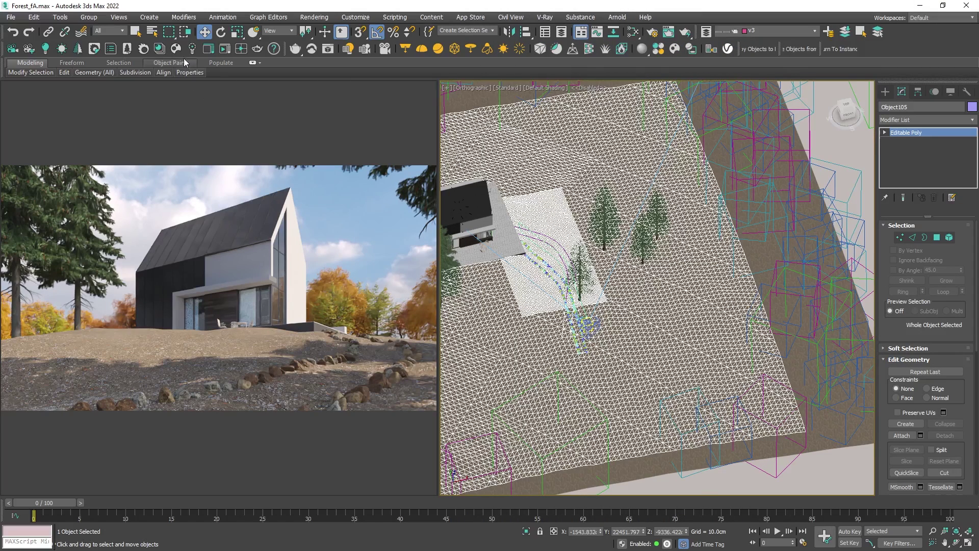
# Import the Grass Dandelions 001 preset, then close the Chaos Cosmos browser
pyautogui.click(176, 49)
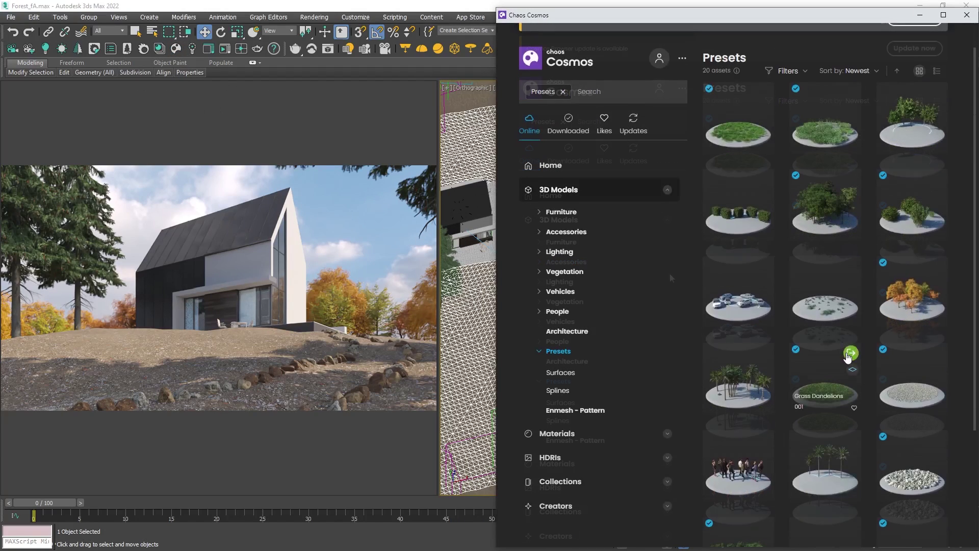
pyautogui.click(850, 353)
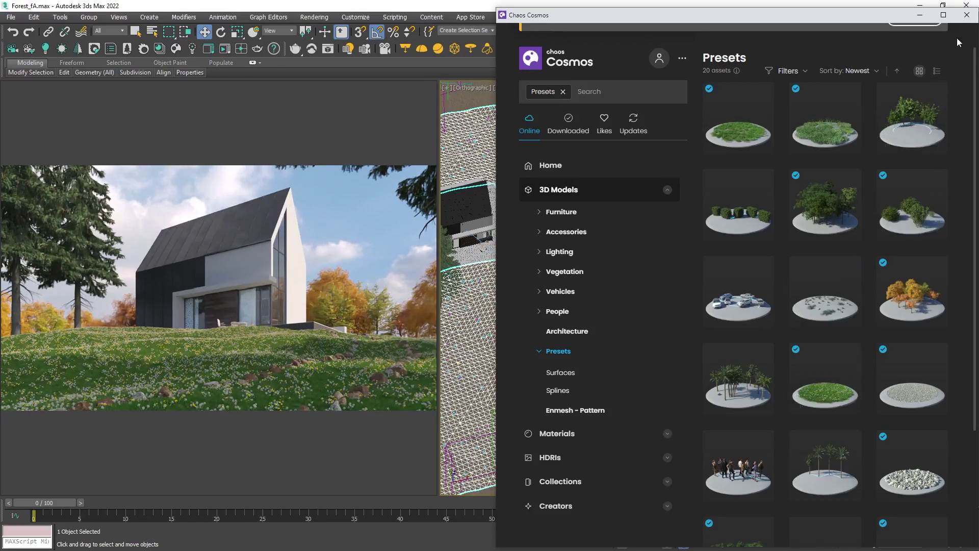
pyautogui.click(966, 15)
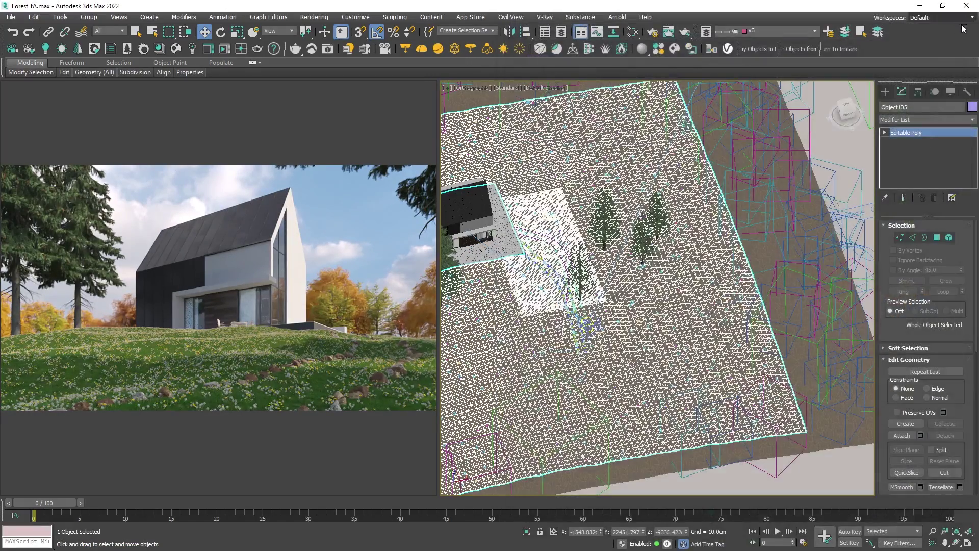
# Add the Rectangle spline to Grass Dandelions 001's Spline excludes
pyautogui.scroll(5, 543, 332)
pyautogui.click(543, 332)
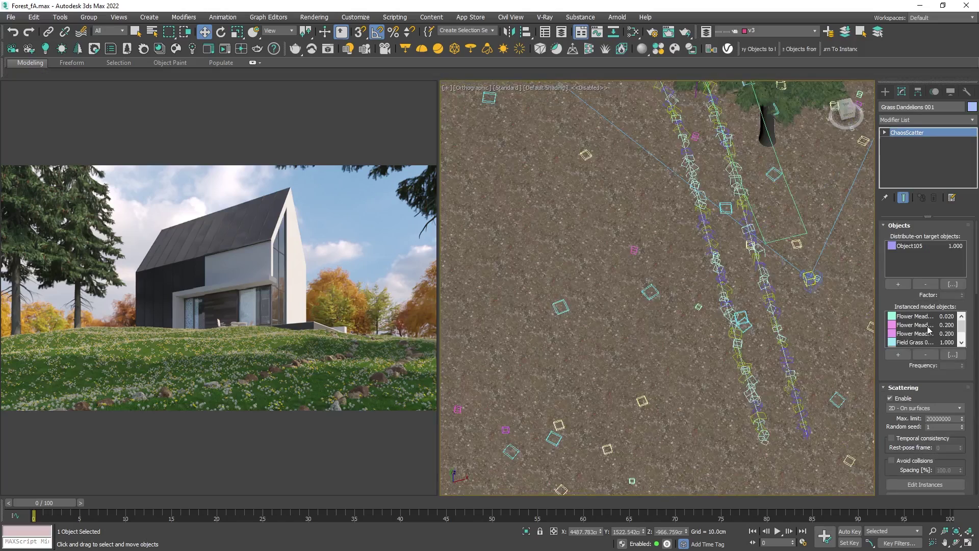
pyautogui.scroll(-10, 954, 449)
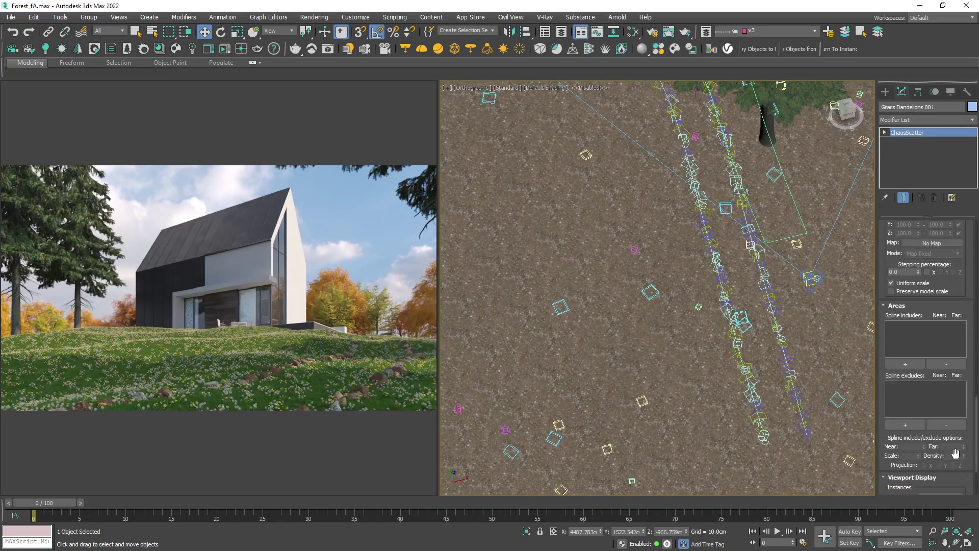
pyautogui.click(905, 425)
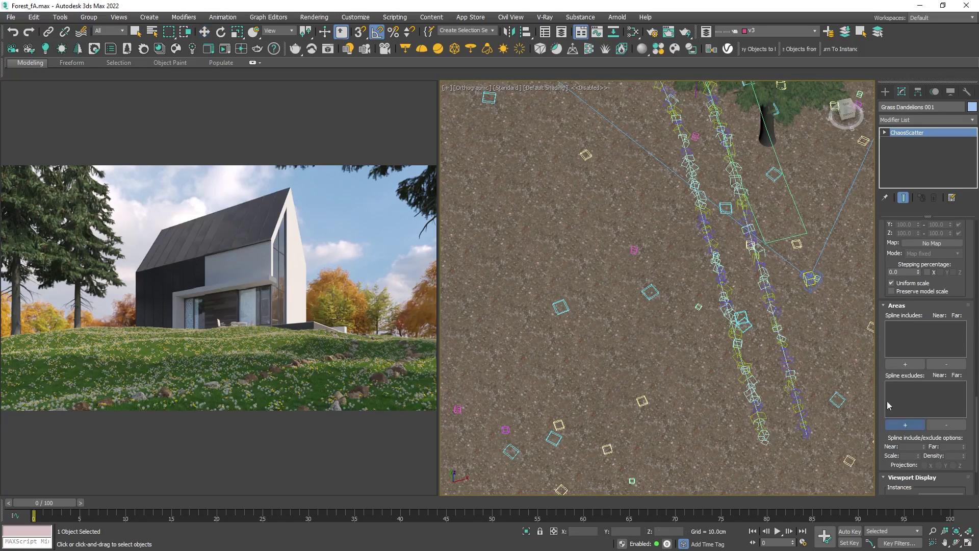
pyautogui.click(807, 234)
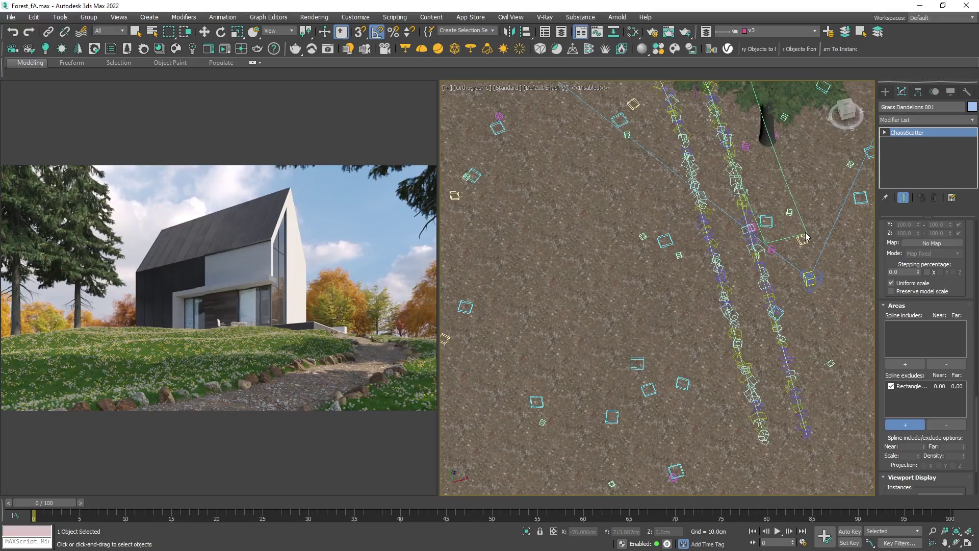